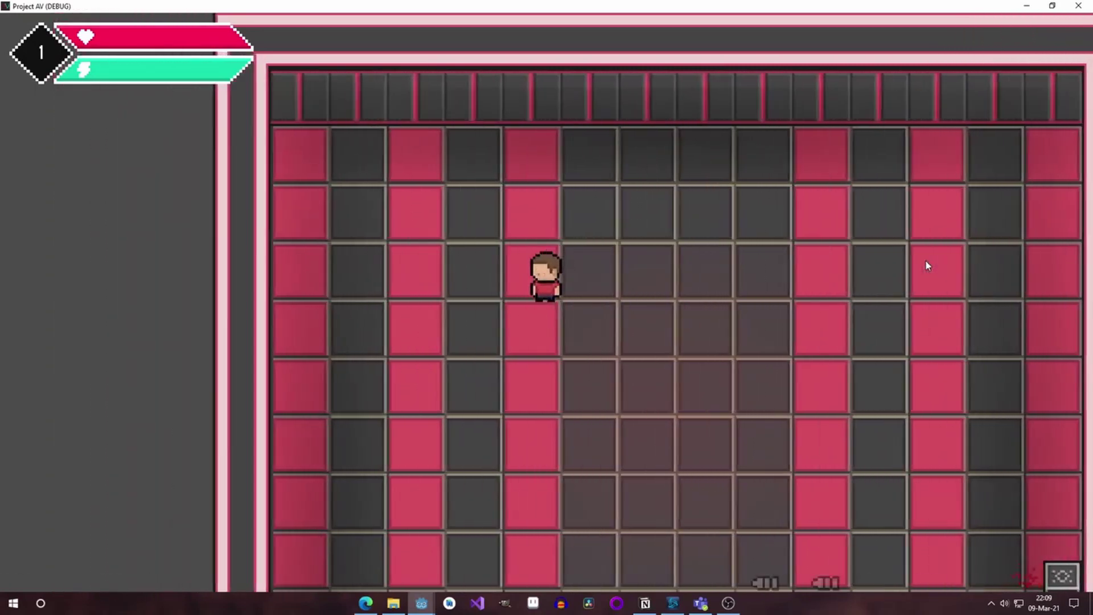
{"action": "key", "text": "a"}
Step: Walk the red-shirted character back and forth across the checkered room with the A and D keys
{"action": "key", "text": "d"}
{"action": "key", "text": "d"}
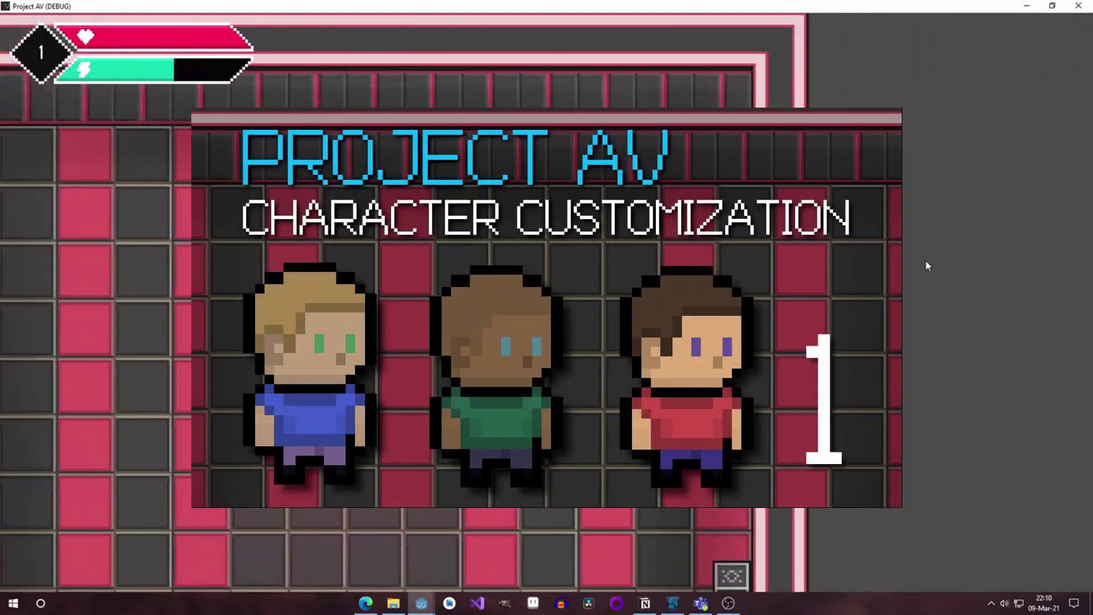
{"action": "key", "text": "a"}
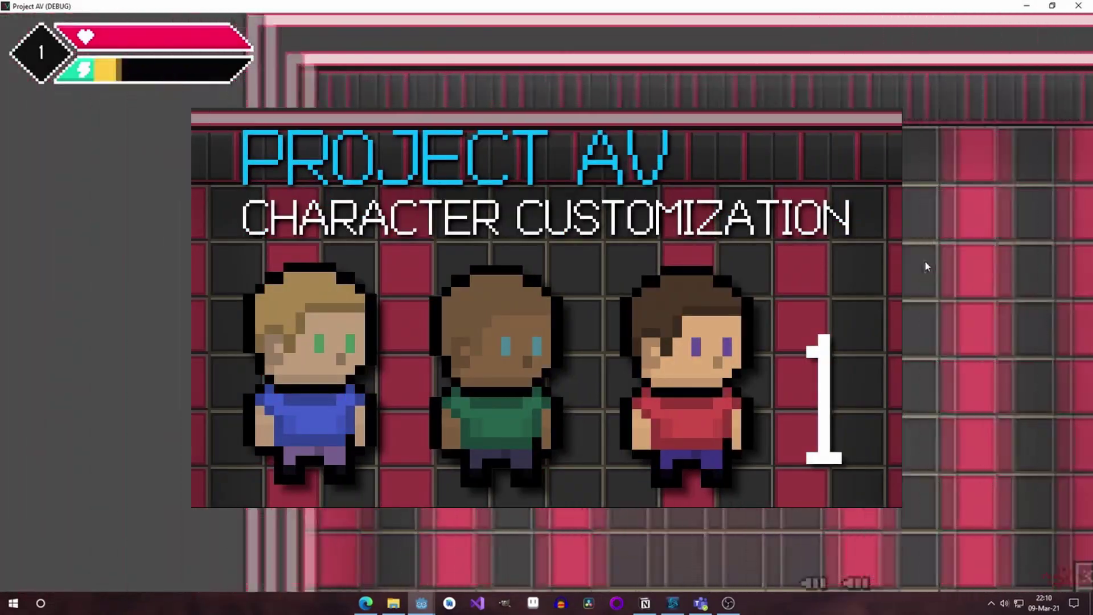
{"action": "key", "text": "d"}
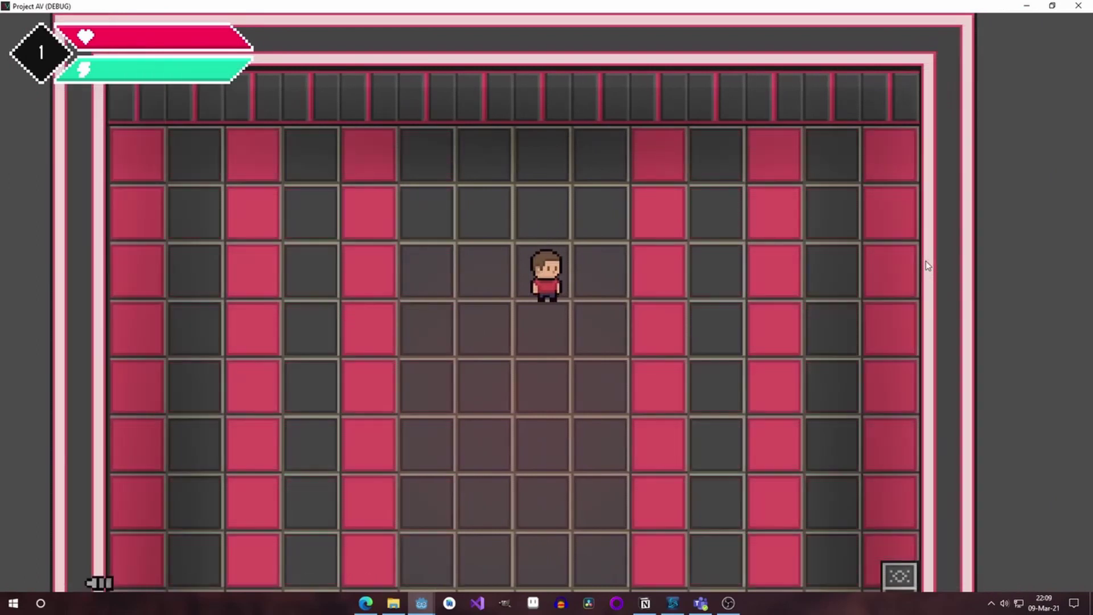
{"action": "key", "text": "a"}
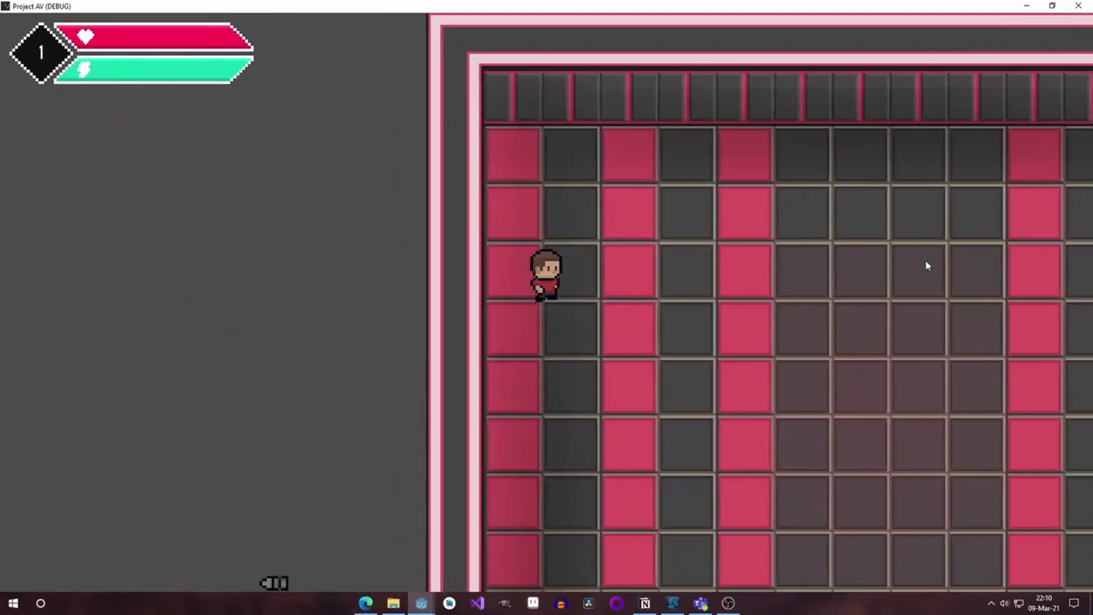
{"action": "key", "text": "d"}
{"action": "key", "text": "d"}
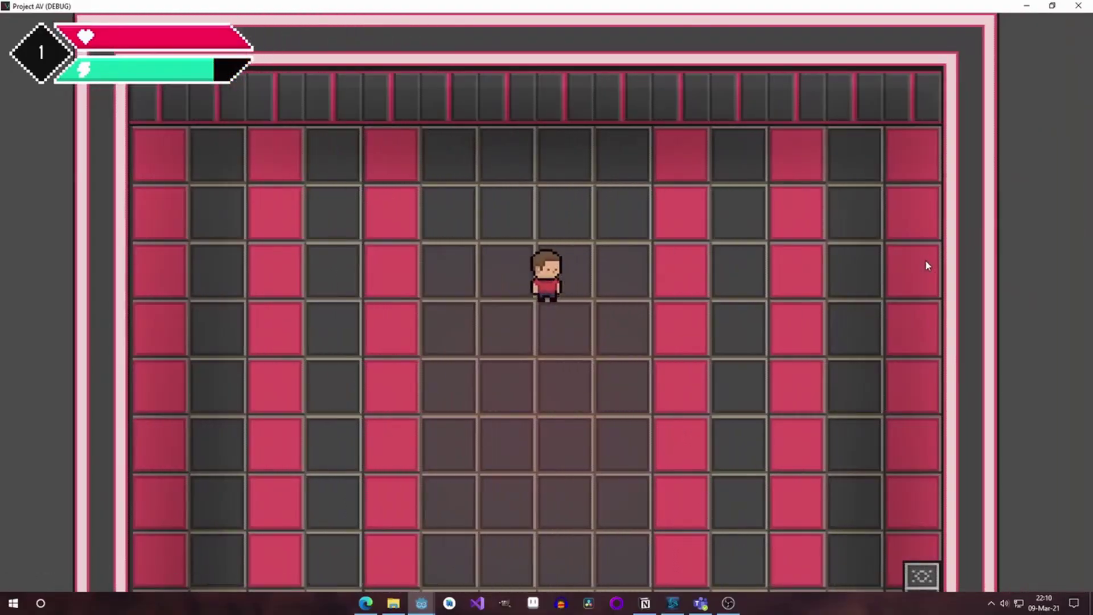
{"action": "key", "text": "a"}
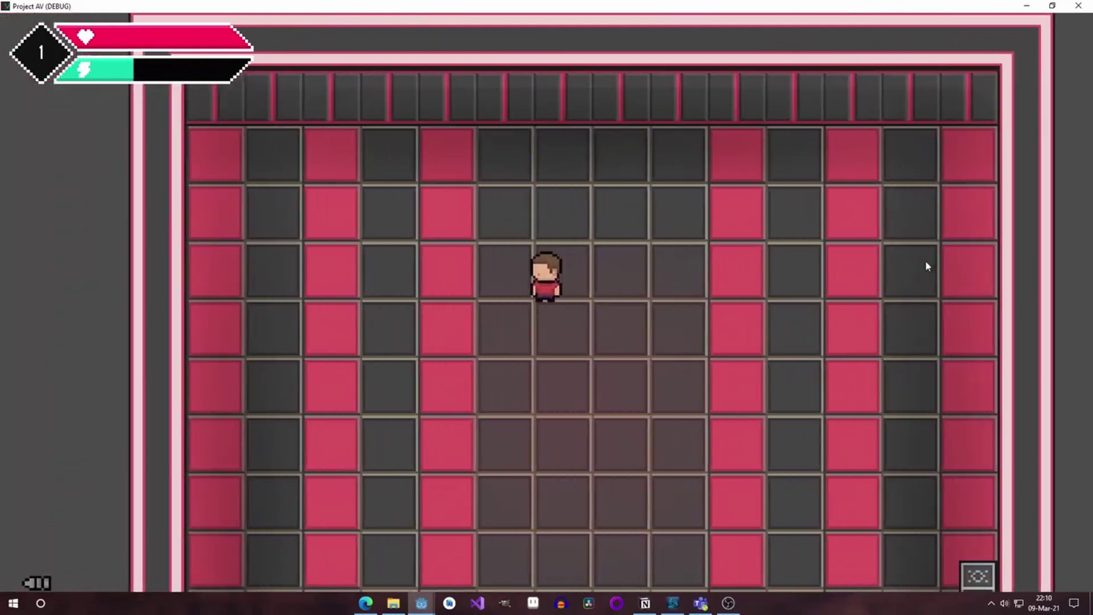
{"action": "key", "text": "a"}
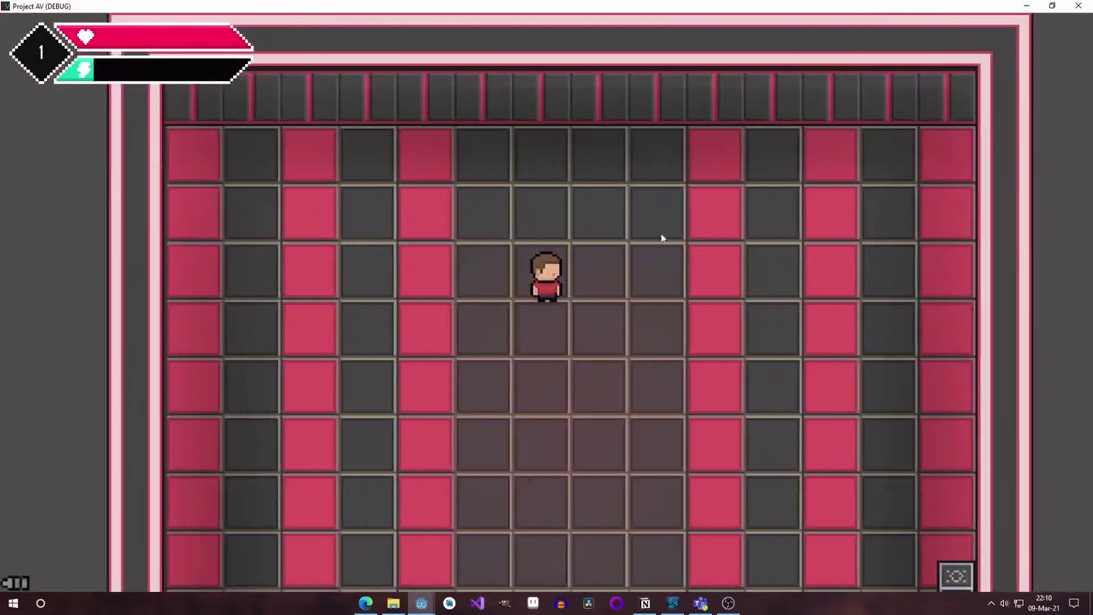
{"action": "key", "text": "a"}
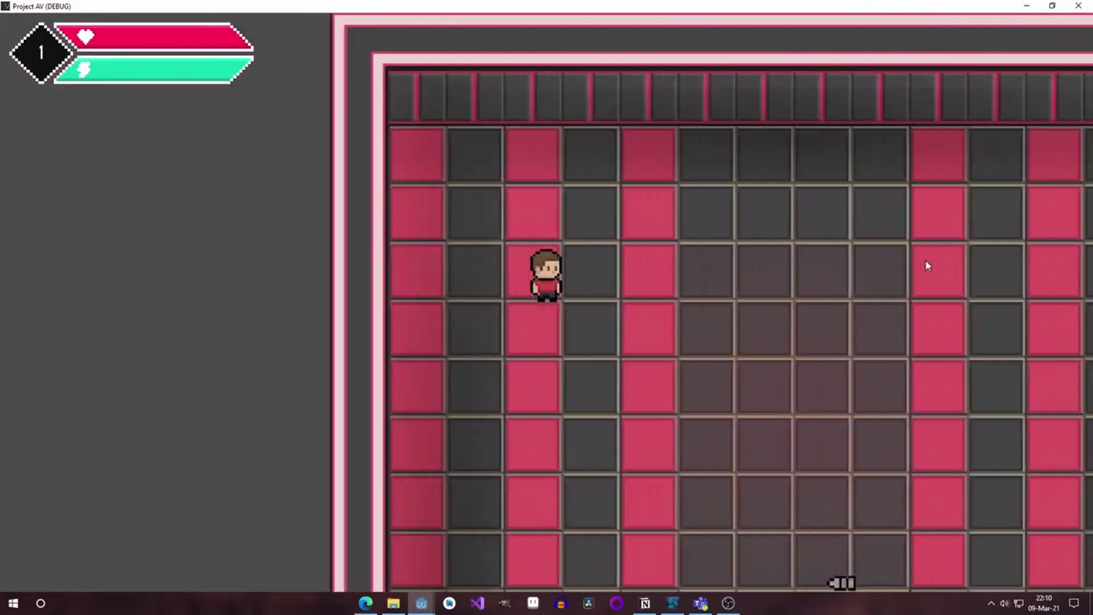
{"action": "key", "text": "d"}
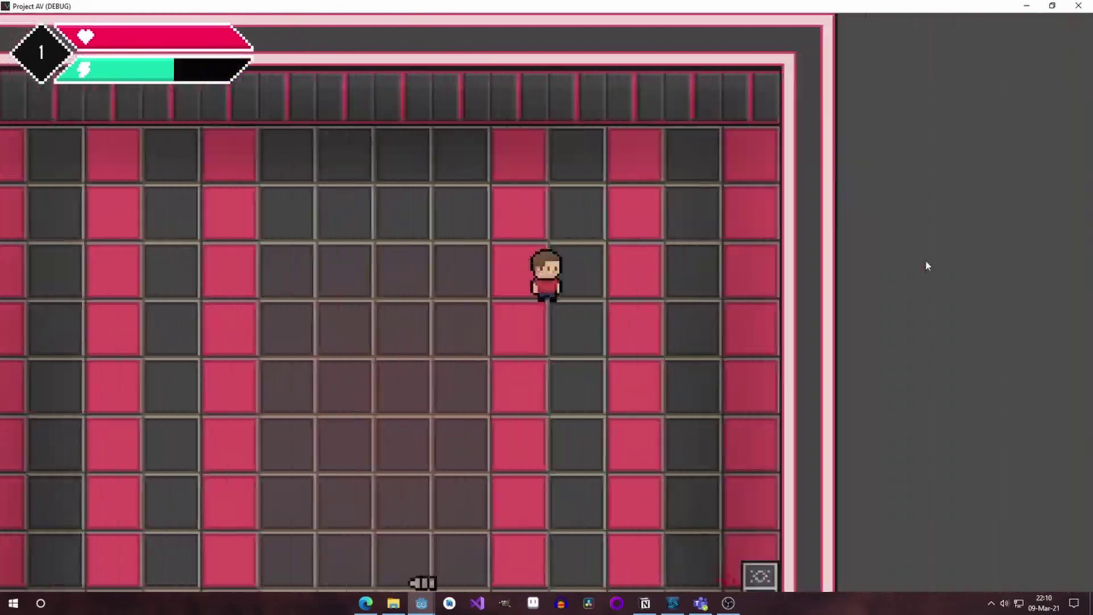
{"action": "key", "text": "a"}
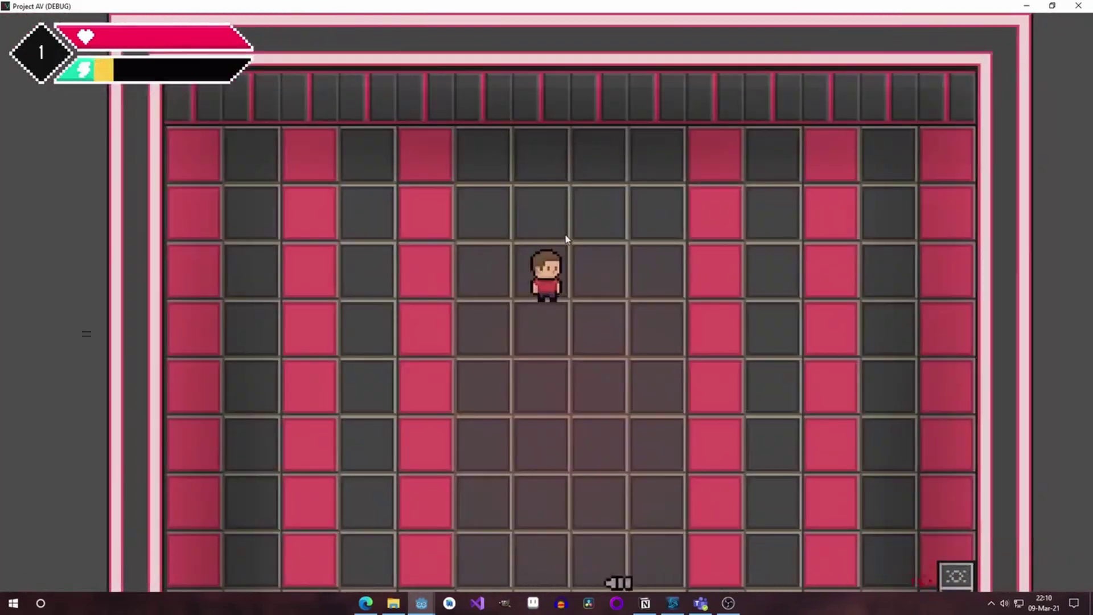
{"action": "key", "text": "a"}
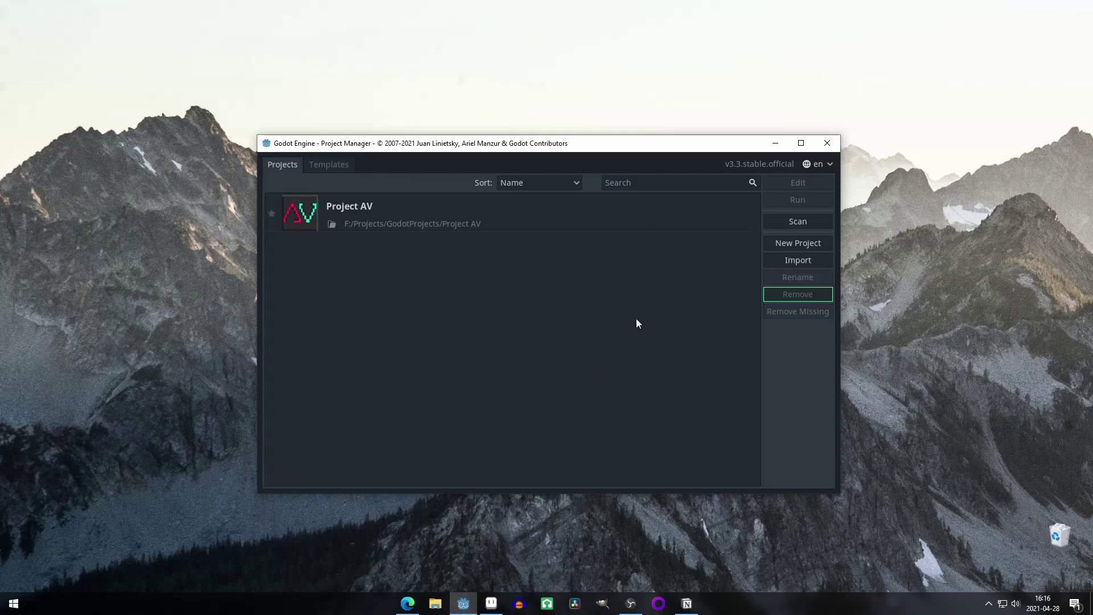
Step: Create and open the CharacterCustomization project, then start a new scene file named main.tscn in res://
{"action": "left_click", "coordinate": [804, 244]}
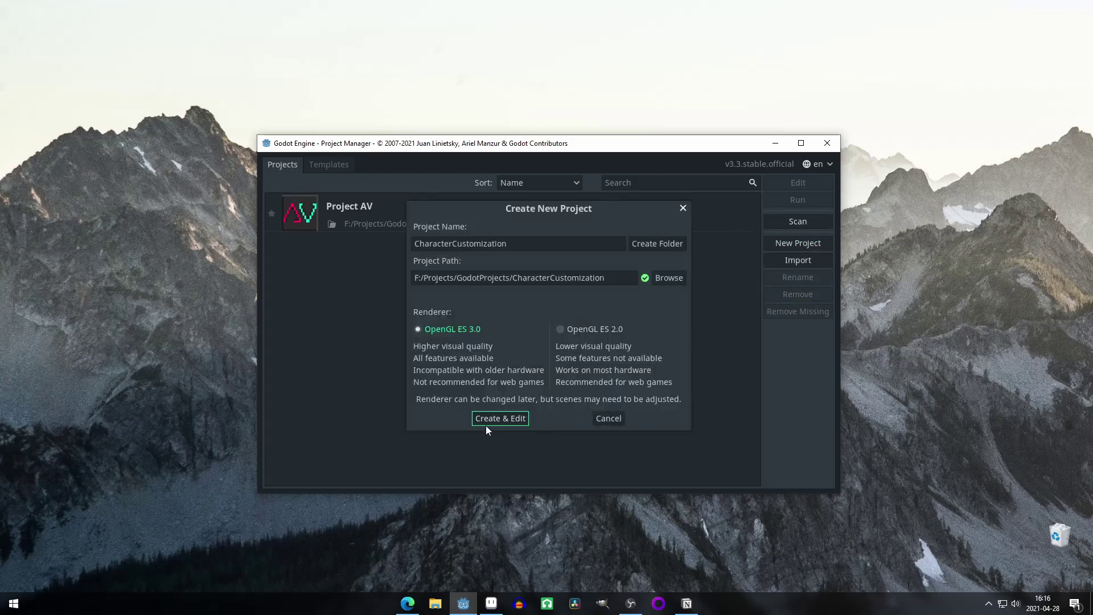
{"action": "left_click", "coordinate": [488, 419]}
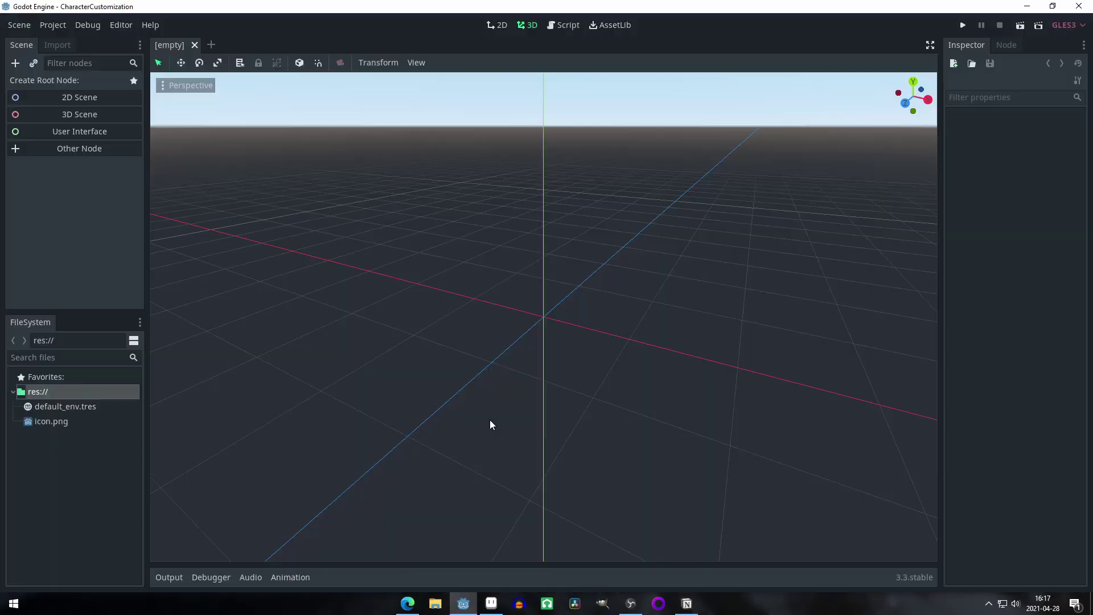
{"action": "right_click", "coordinate": [61, 396]}
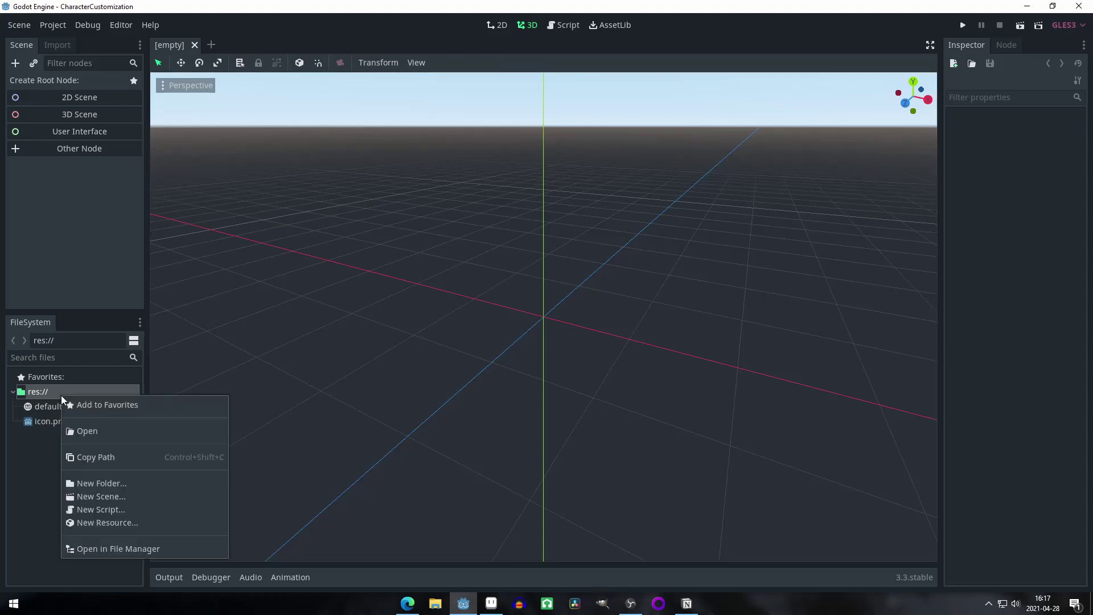
{"action": "left_click", "coordinate": [117, 497]}
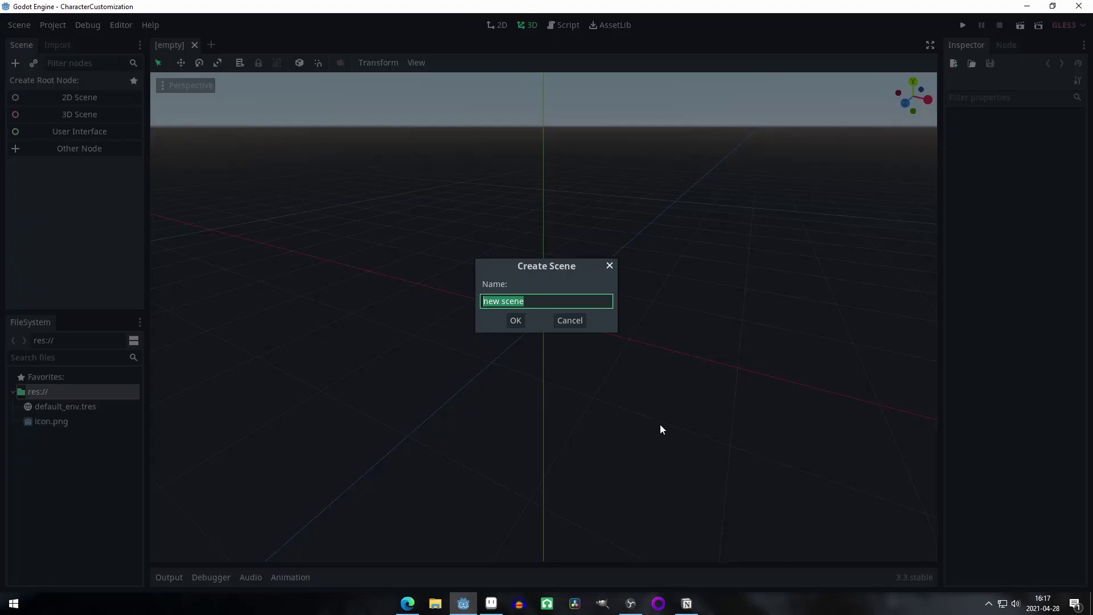
{"action": "type", "text": "main.tscn"}
{"action": "key", "text": "Return"}
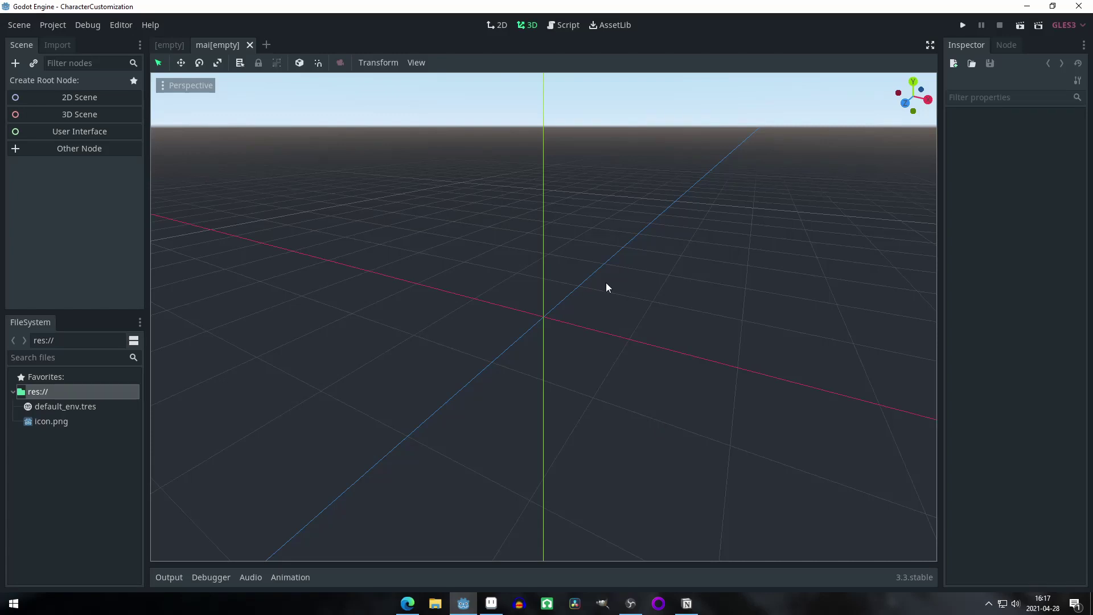
Step: Give the scene a 2D root, save it, rename the root MainScene, and set it as main scene
{"action": "left_click", "coordinate": [70, 97]}
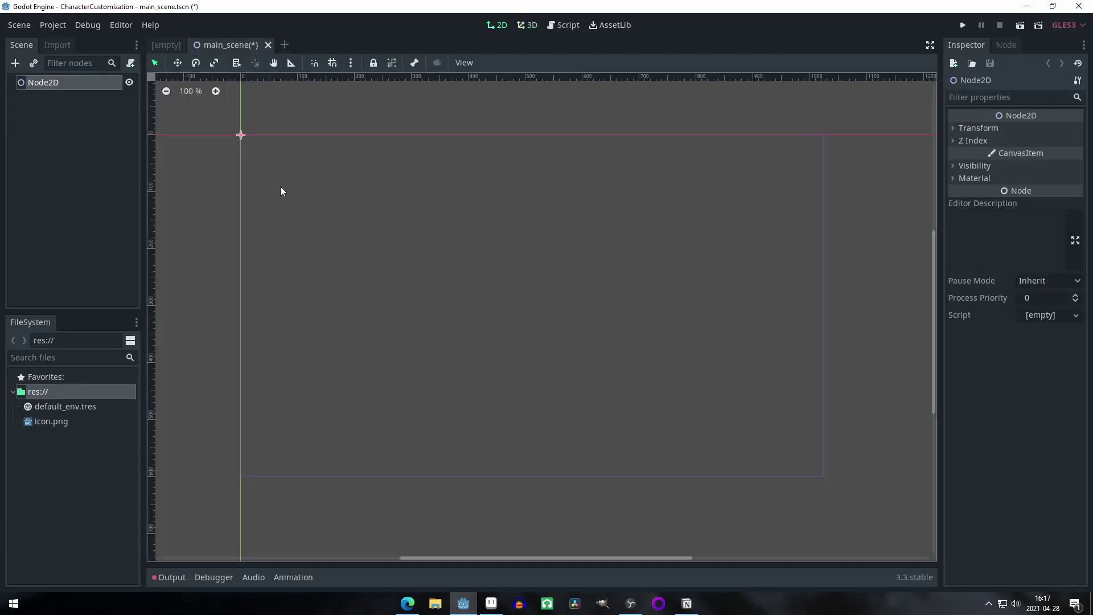
{"action": "key", "text": "ctrl+s"}
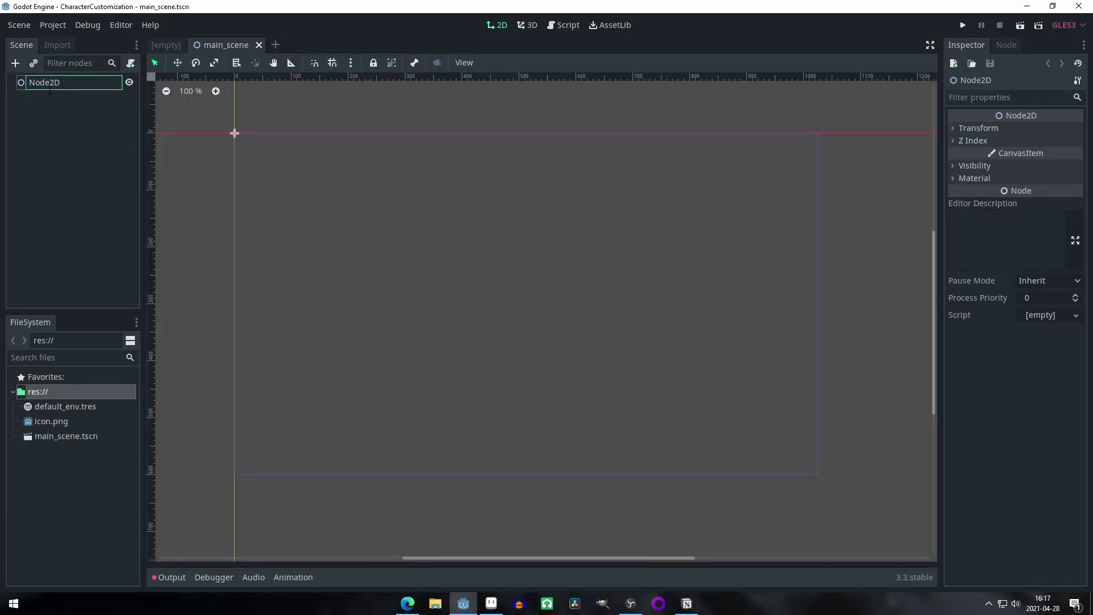
{"action": "type", "text": "MainScene"}
{"action": "key", "text": "Return"}
{"action": "left_click", "coordinate": [38, 134]}
{"action": "right_click", "coordinate": [66, 436]}
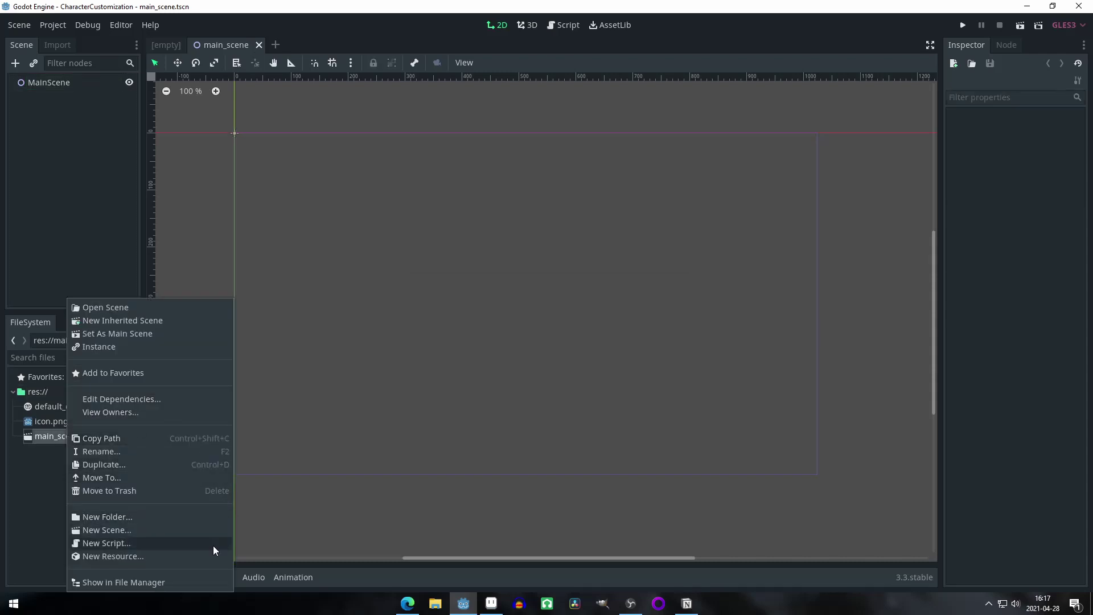
{"action": "left_click", "coordinate": [178, 334]}
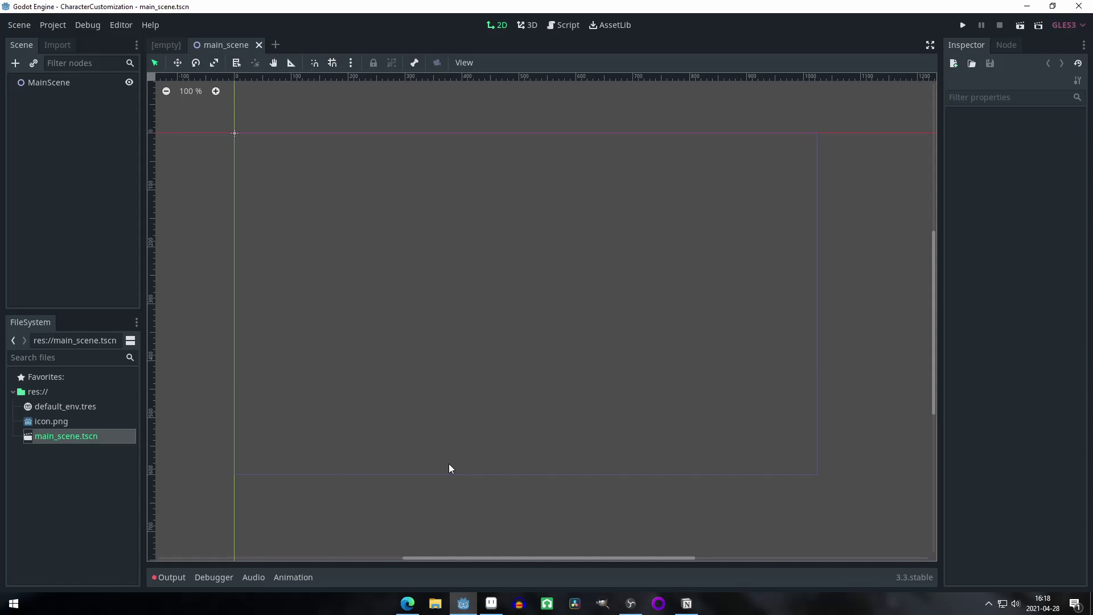
Step: In Project Settings > Display > Window, set the window size to 320×180
{"action": "left_click", "coordinate": [45, 25]}
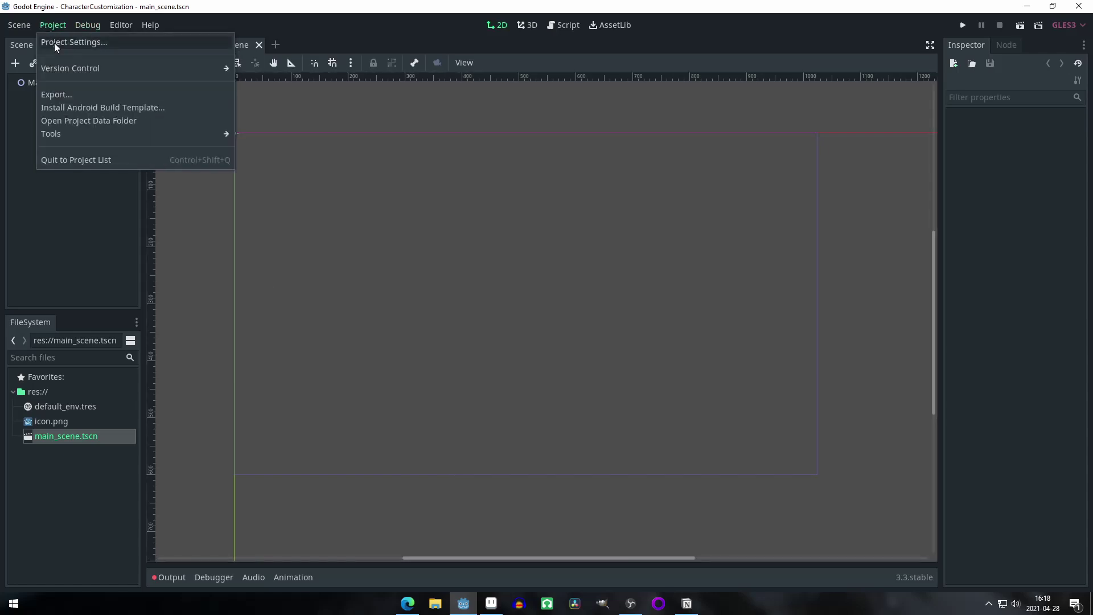
{"action": "left_click", "coordinate": [71, 41]}
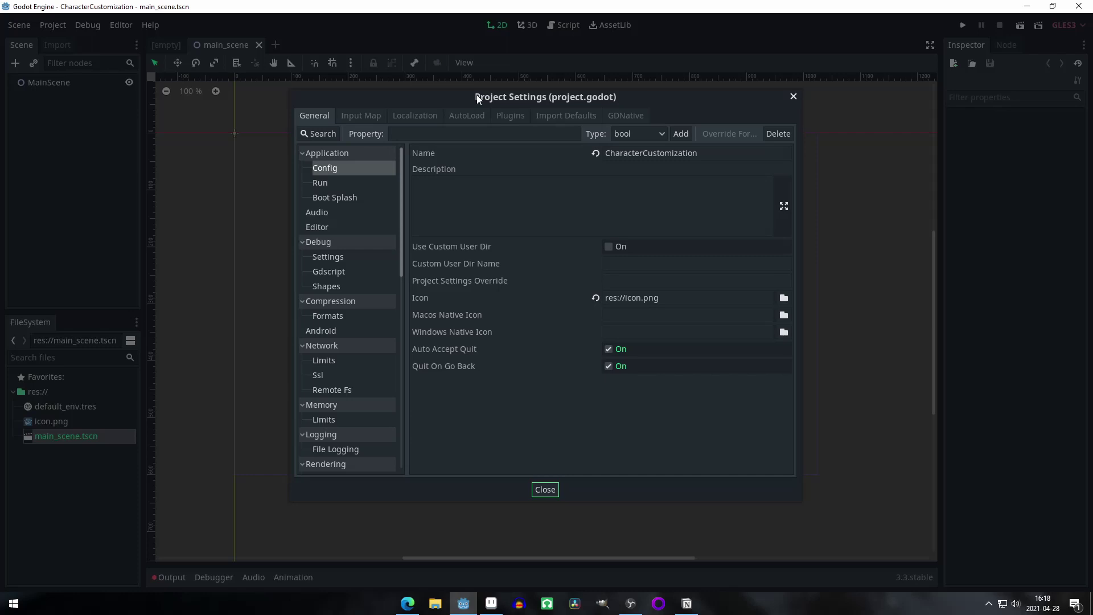
{"action": "scroll", "coordinate": [364, 334], "scroll_direction": "down", "scroll_amount": 10}
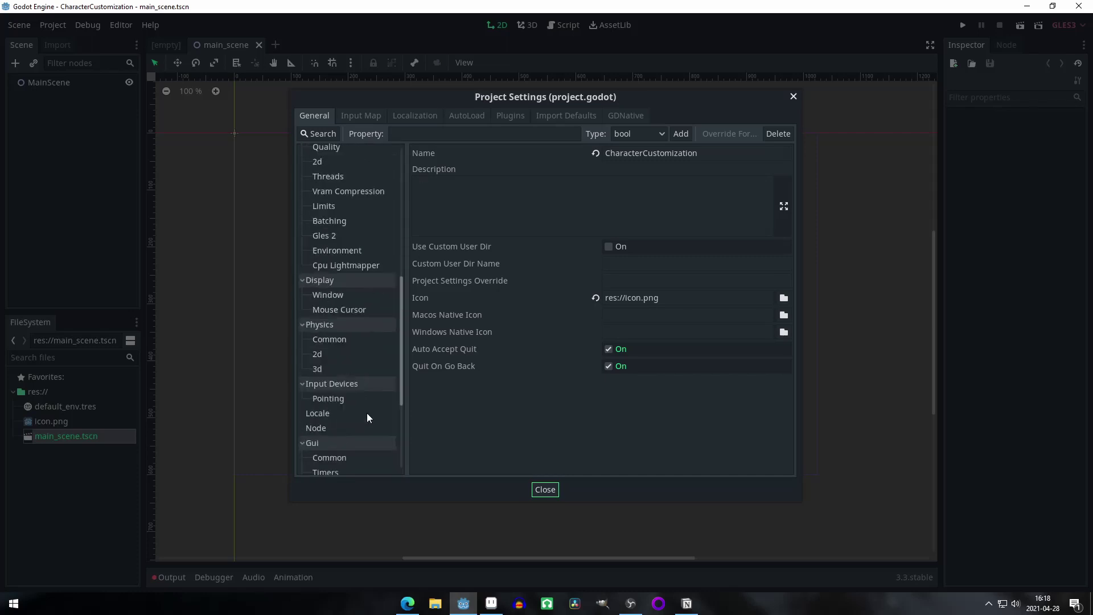
{"action": "scroll", "coordinate": [367, 413], "scroll_direction": "up", "scroll_amount": 4}
{"action": "left_click", "coordinate": [350, 336]}
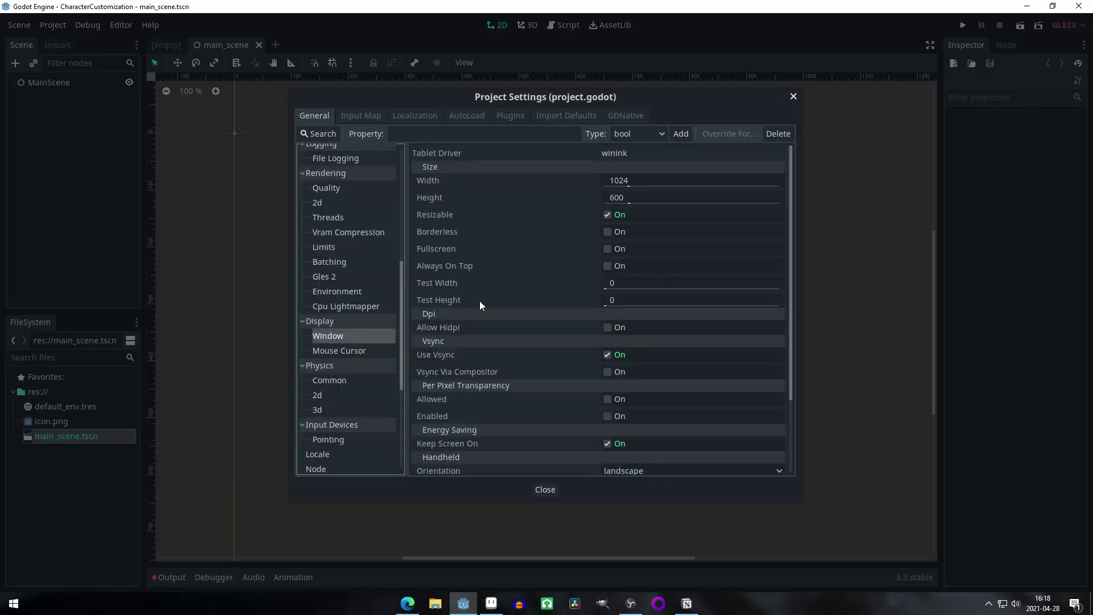
{"action": "left_click", "coordinate": [700, 179]}
{"action": "type", "text": "320"}
{"action": "key", "text": "Return"}
{"action": "left_click", "coordinate": [701, 197]}
{"action": "type", "text": "180"}
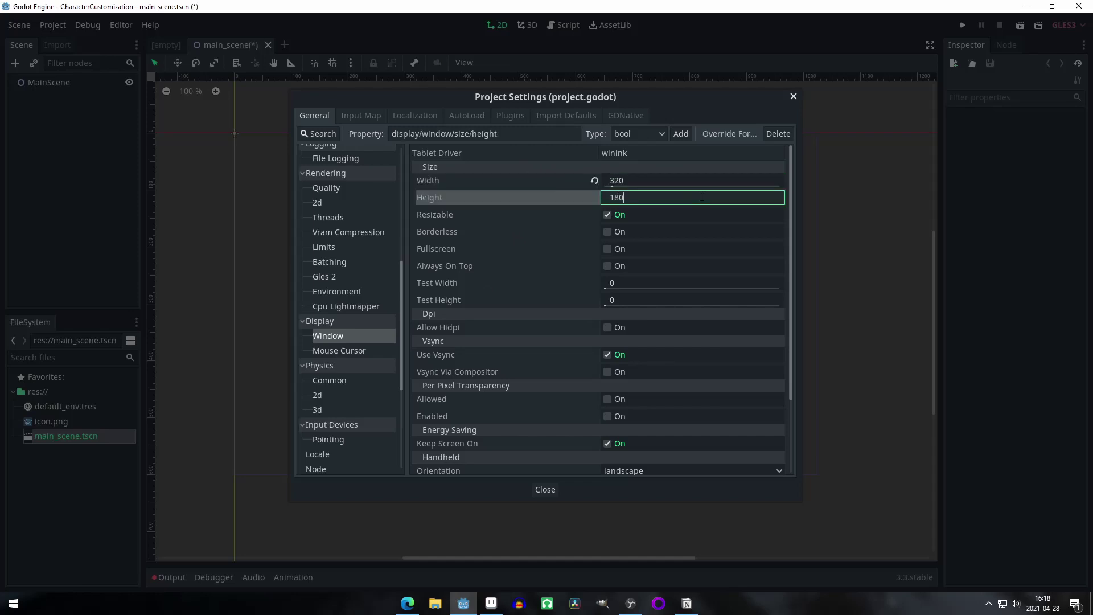
{"action": "key", "text": "Return"}
Step: Set the test window width and height to 1280×720
{"action": "left_click", "coordinate": [683, 283]}
{"action": "type", "text": "1280"}
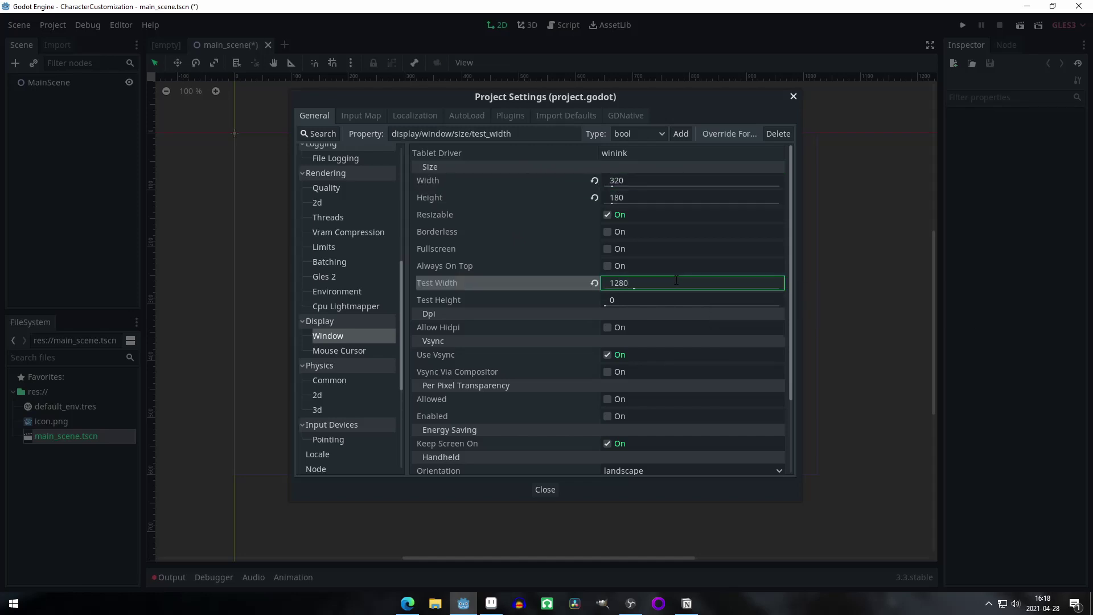
{"action": "key", "text": "Return"}
{"action": "left_click", "coordinate": [686, 298]}
{"action": "type", "text": "720"}
{"action": "key", "text": "Return"}
Step: Set the window stretch mode to 2d and the stretch aspect to keep
{"action": "scroll", "coordinate": [566, 330], "scroll_direction": "down", "scroll_amount": 3}
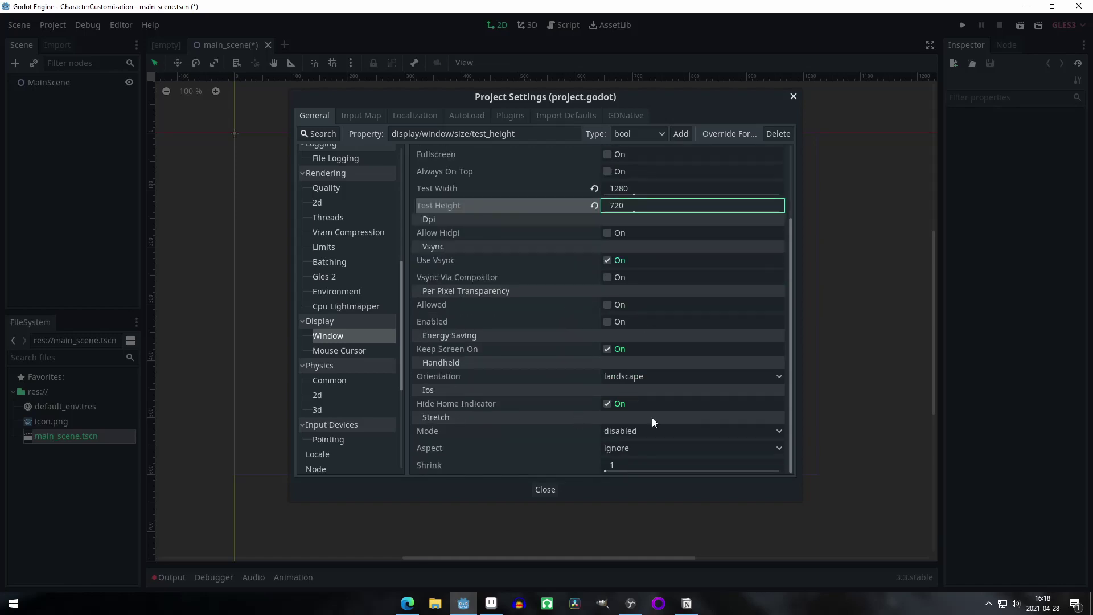
{"action": "left_click", "coordinate": [621, 432]}
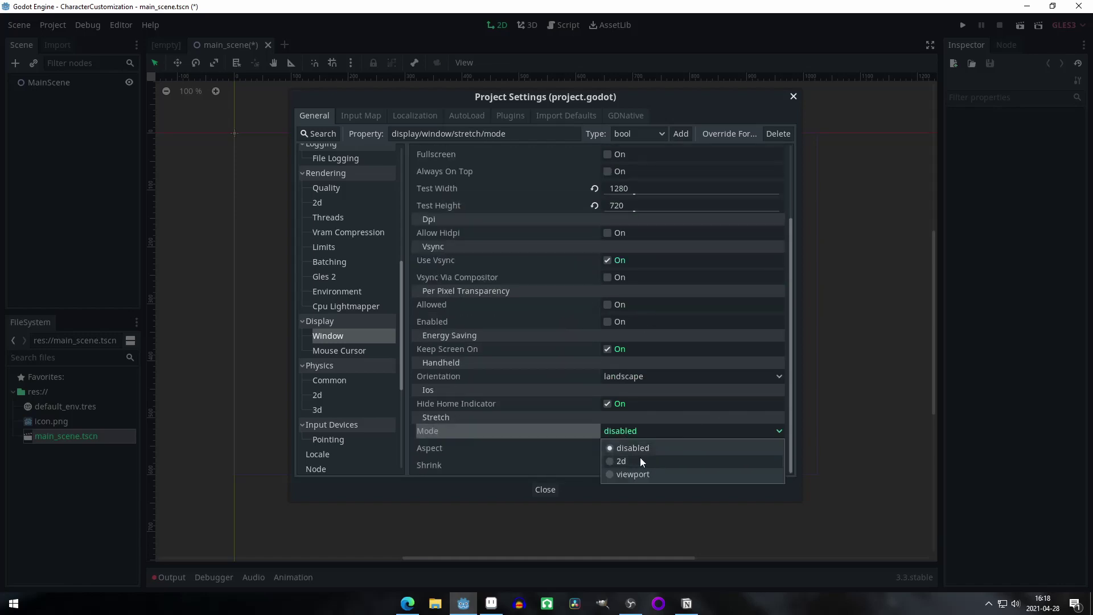
{"action": "left_click", "coordinate": [644, 459]}
{"action": "left_click", "coordinate": [638, 450]}
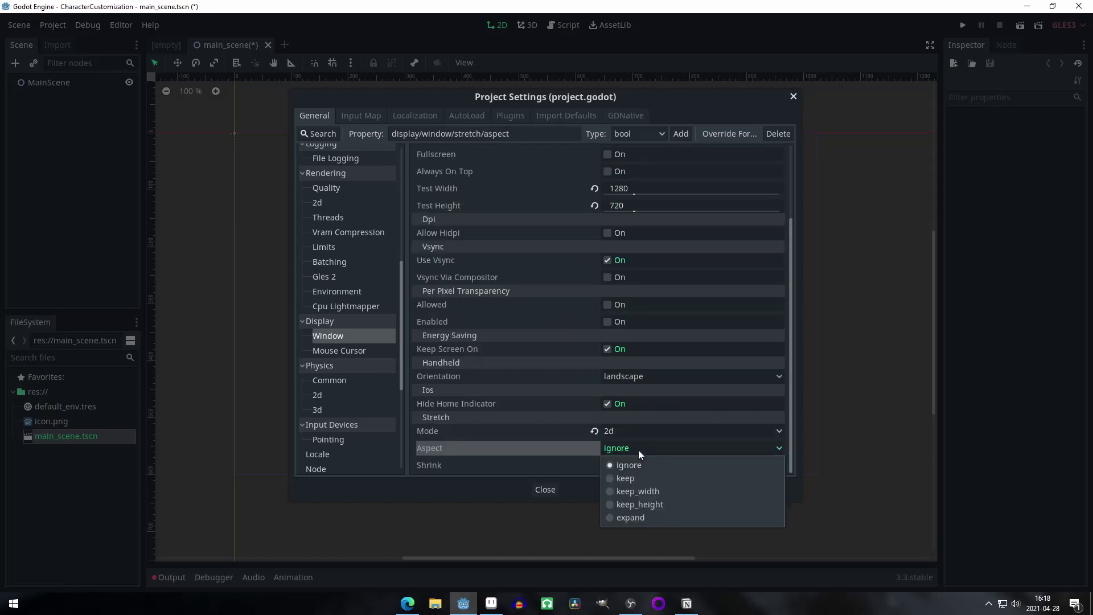
{"action": "left_click", "coordinate": [646, 478]}
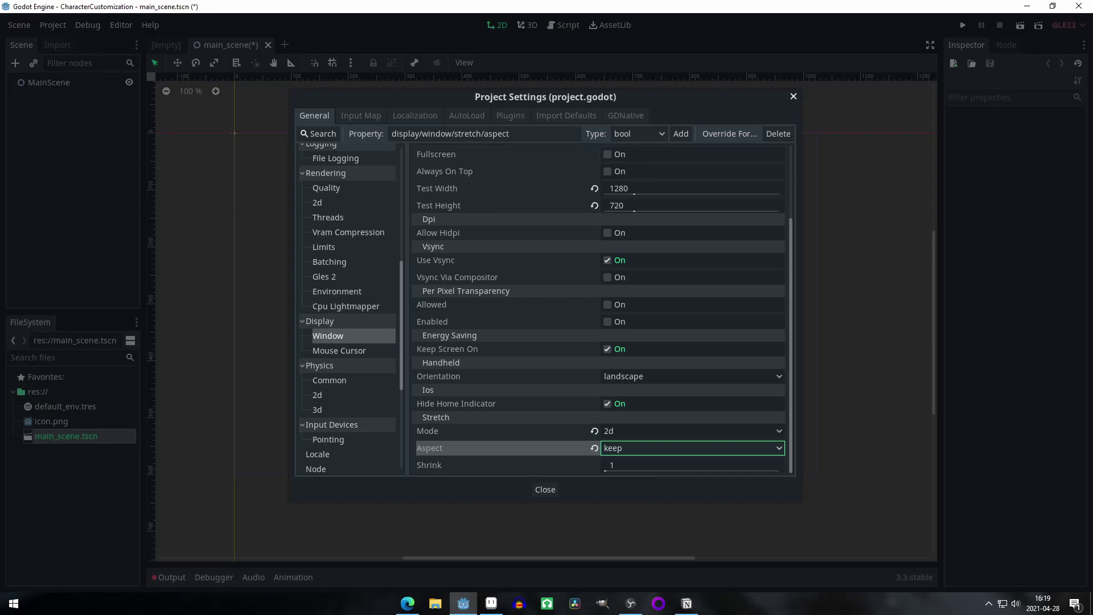
{"action": "key", "text": "alt+Tab"}
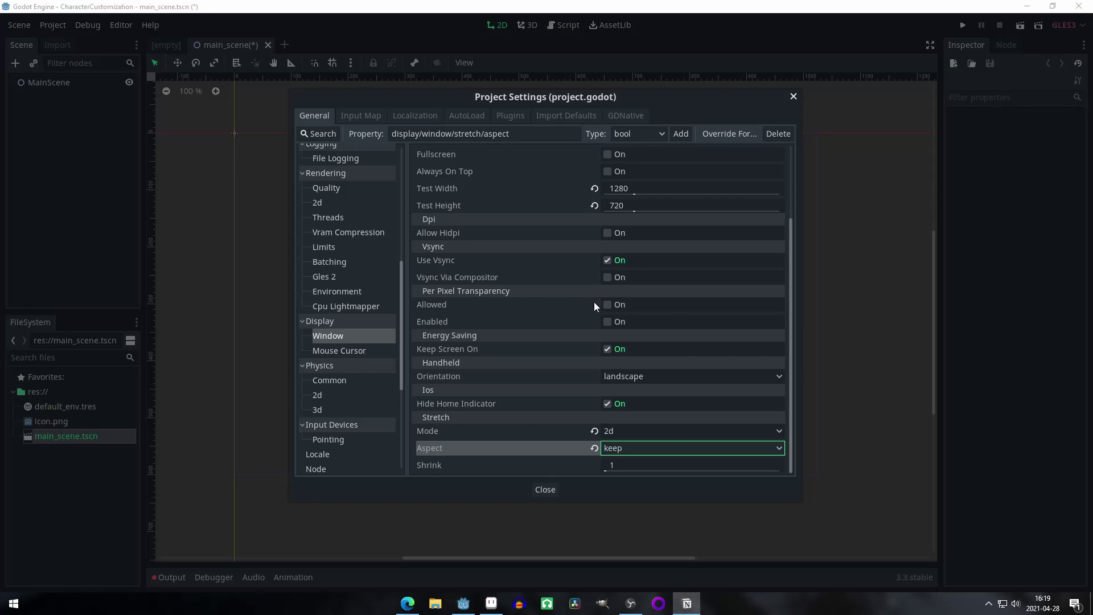
{"action": "key", "text": "alt+Tab"}
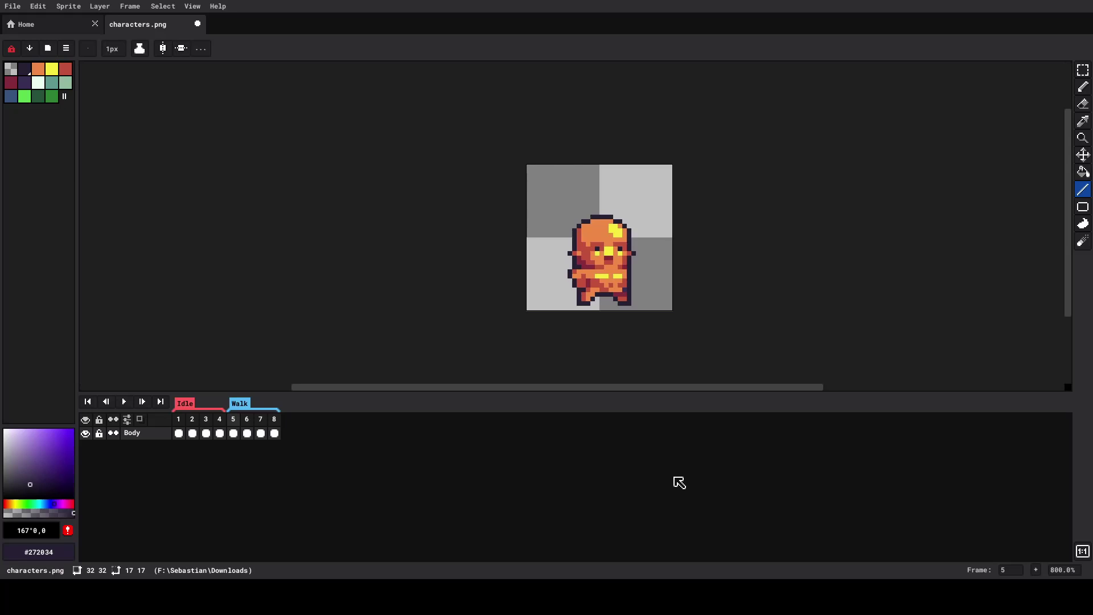
Step: Add a new layer above Body in characters.png to hold the legs
{"action": "key", "text": "ctrl+shift+n"}
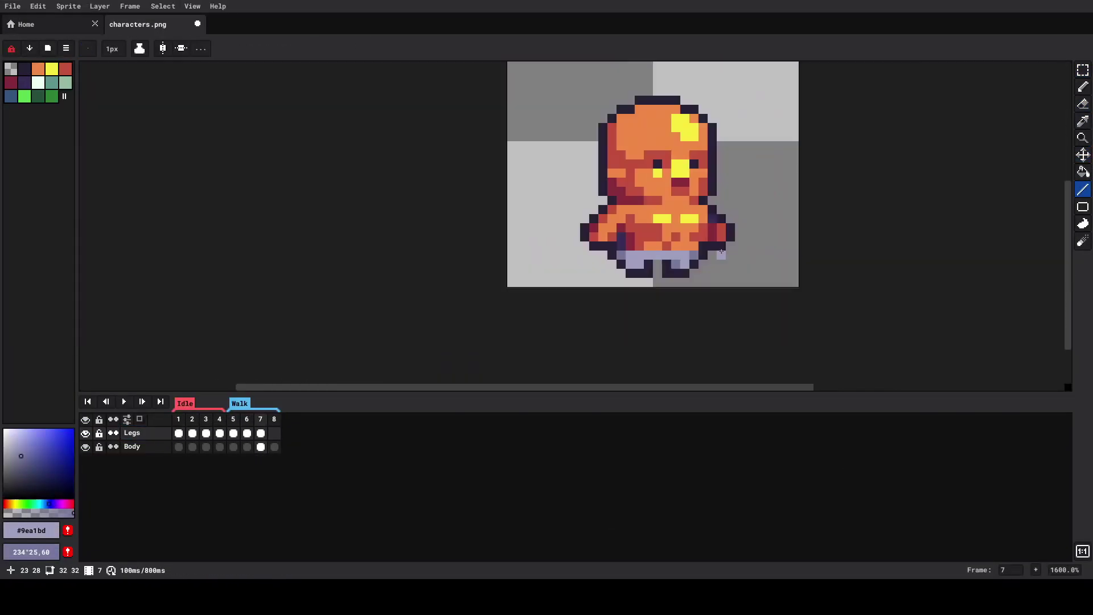
Step: Pick a colour from the canvas with the eyedropper and play the animation to preview the character
{"action": "scroll", "coordinate": [658, 265], "scroll_direction": "up", "scroll_amount": 2}
{"action": "scroll", "coordinate": [770, 236], "scroll_direction": "down", "scroll_amount": 2}
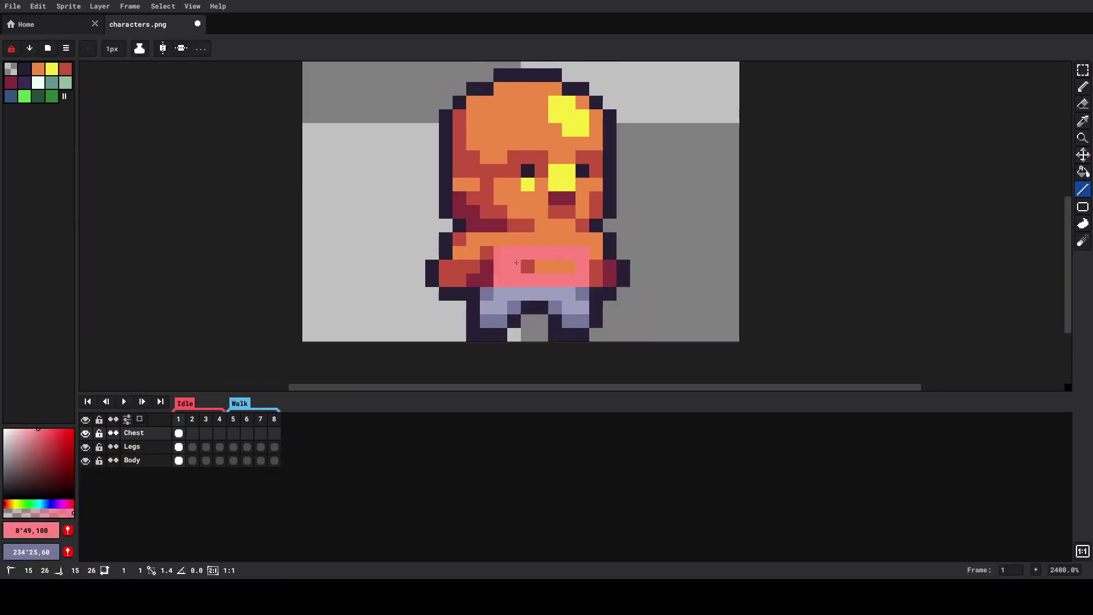
{"action": "scroll", "coordinate": [605, 252], "scroll_direction": "down", "scroll_amount": 3}
{"action": "scroll", "coordinate": [605, 253], "scroll_direction": "up", "scroll_amount": 4}
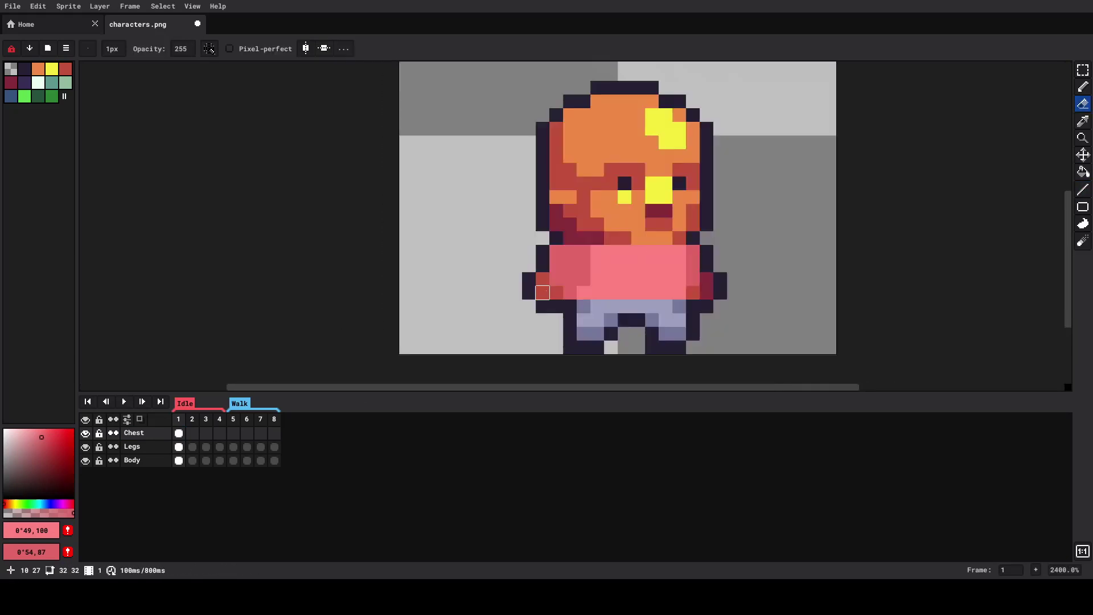
{"action": "scroll", "coordinate": [606, 252], "scroll_direction": "up", "scroll_amount": 1}
{"action": "key", "text": "i"}
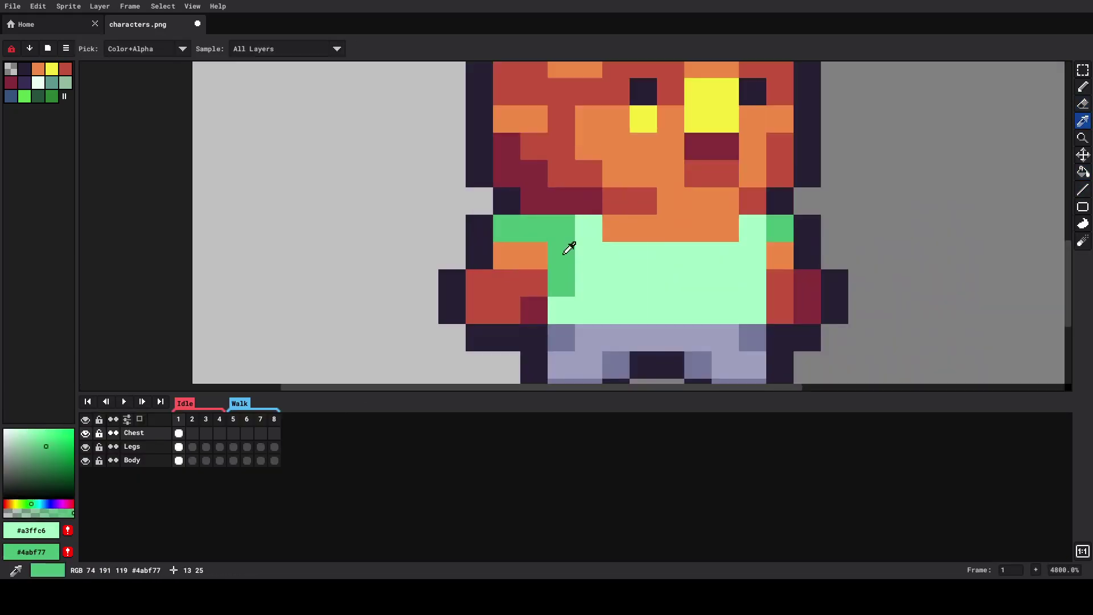
{"action": "scroll", "coordinate": [568, 244], "scroll_direction": "up", "scroll_amount": 2}
{"action": "scroll", "coordinate": [760, 204], "scroll_direction": "down", "scroll_amount": 3}
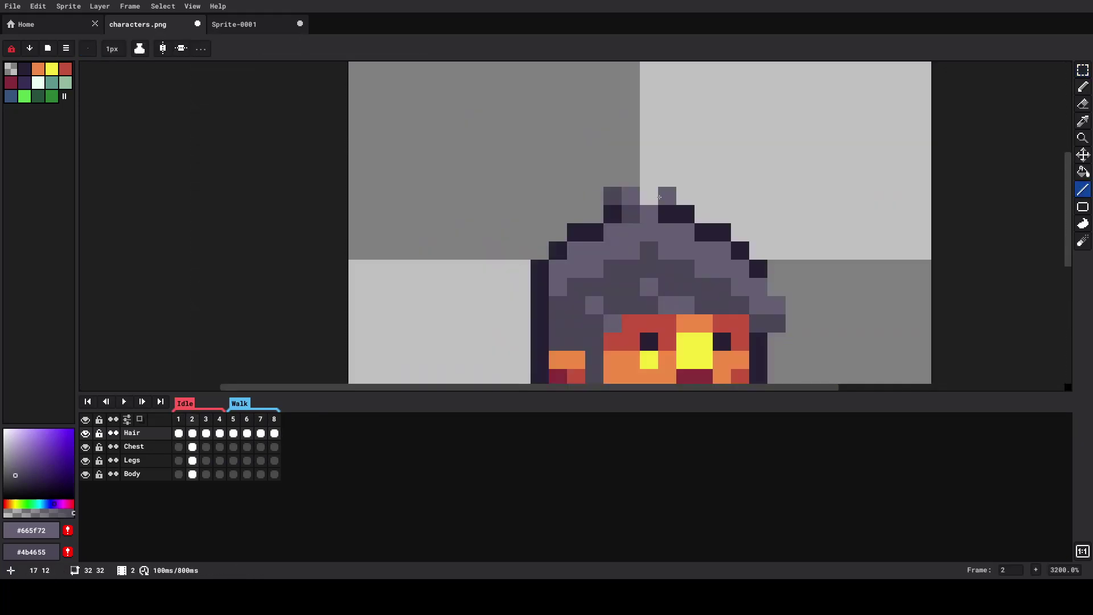
{"action": "scroll", "coordinate": [659, 197], "scroll_direction": "down", "scroll_amount": 4}
{"action": "scroll", "coordinate": [666, 170], "scroll_direction": "up", "scroll_amount": 1}
{"action": "key", "text": "Return"}
{"action": "scroll", "coordinate": [682, 135], "scroll_direction": "down", "scroll_amount": 1}
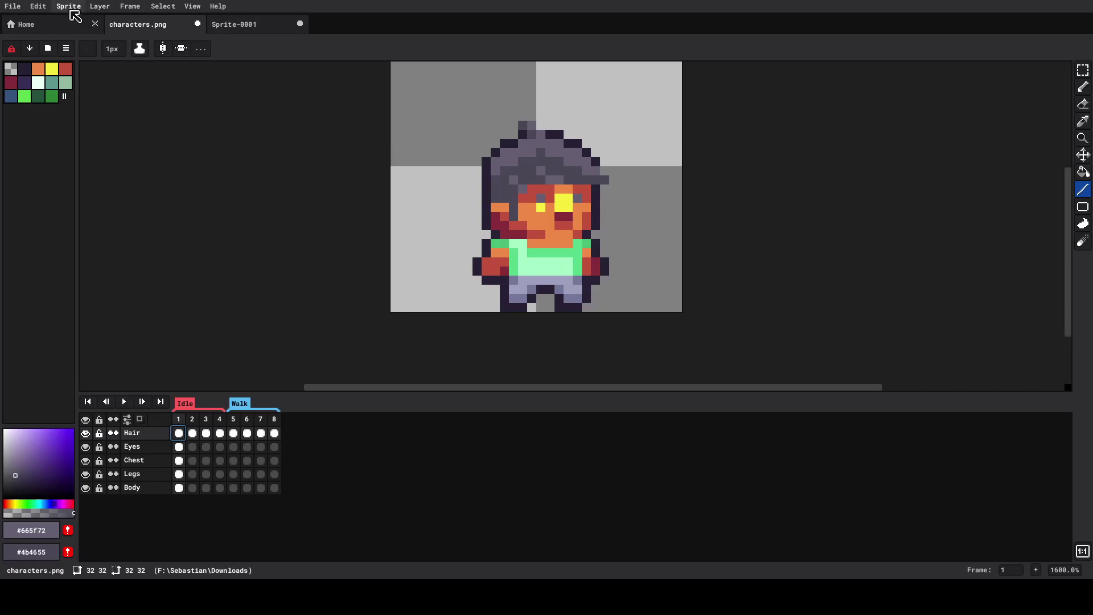
Step: Desaturate the Hair layer fully with Hue/Saturation and raise its lightness
{"action": "left_click", "coordinate": [65, 8]}
{"action": "mouse_move", "coordinate": [45, 8]}
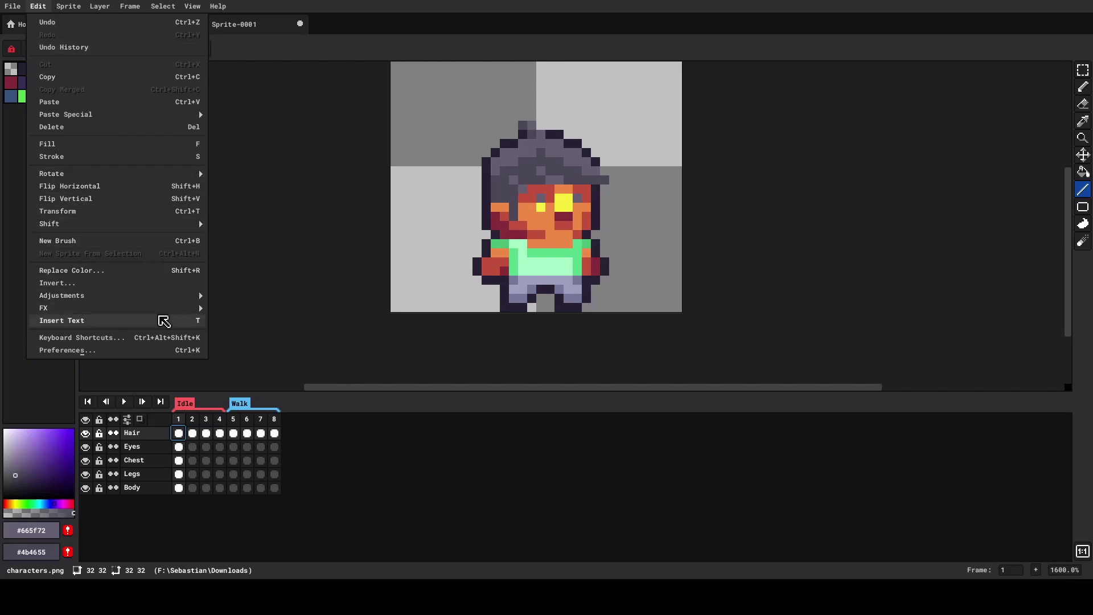
{"action": "mouse_move", "coordinate": [164, 297]}
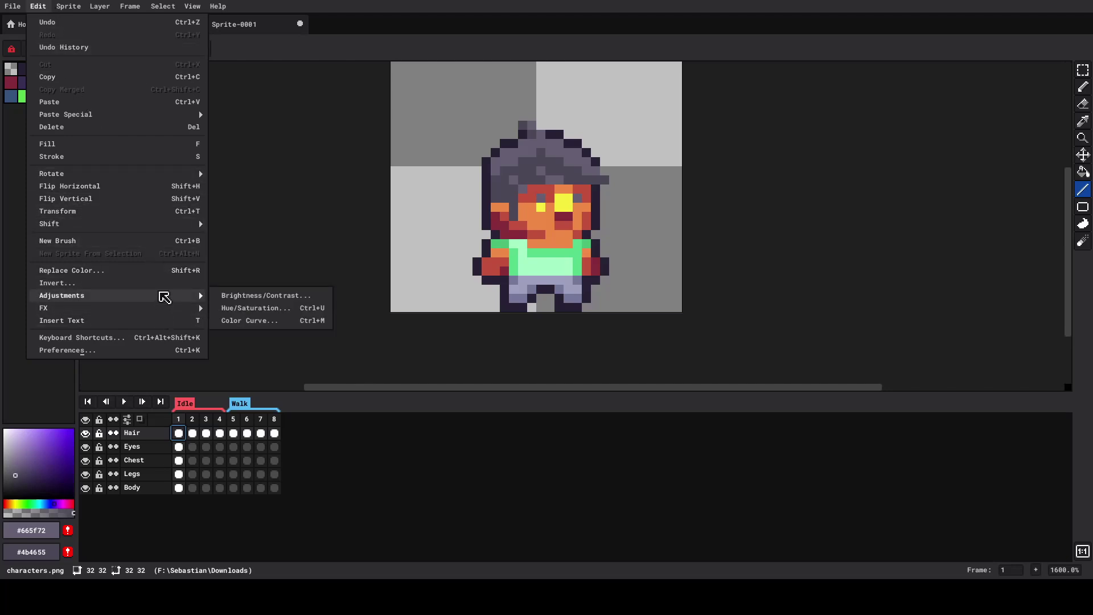
{"action": "left_click", "coordinate": [298, 308]}
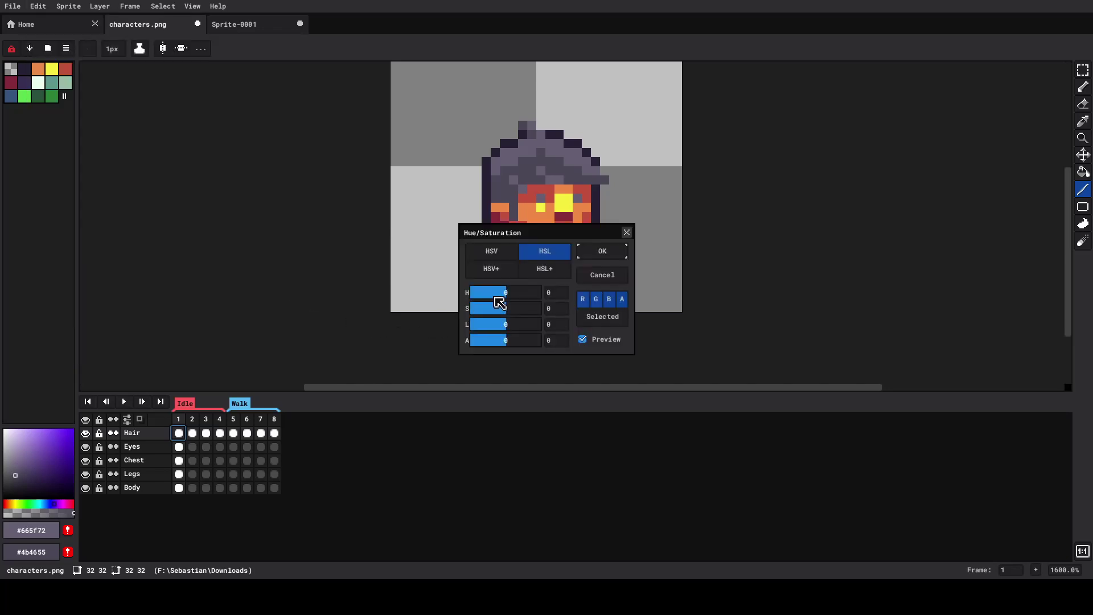
{"action": "left_click_drag", "start_coordinate": [506, 313], "coordinate": [414, 312]}
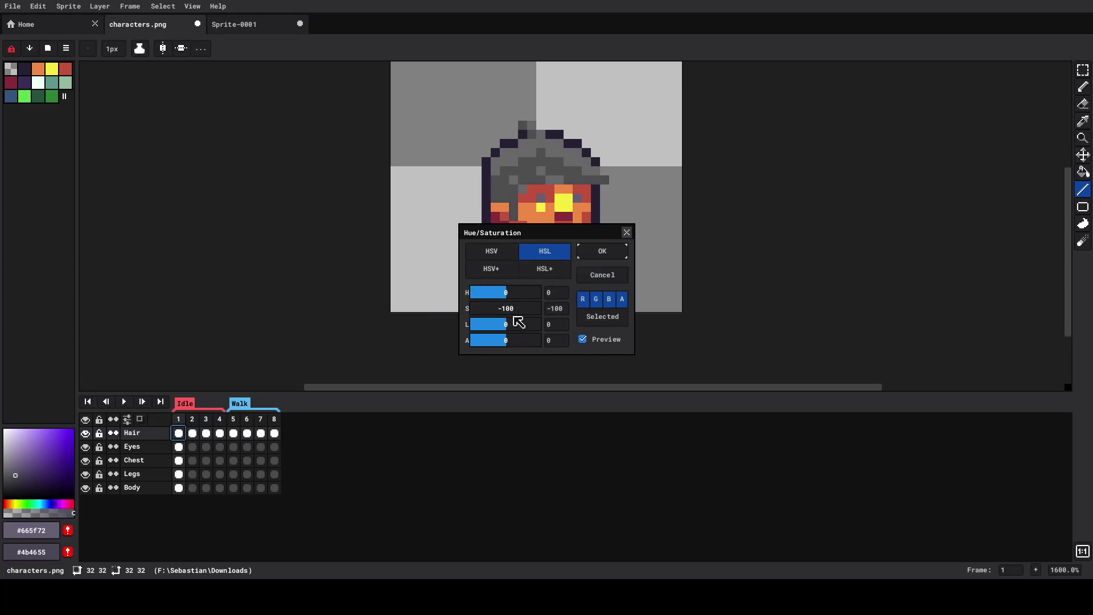
{"action": "left_click_drag", "start_coordinate": [505, 324], "coordinate": [566, 327]}
{"action": "left_click", "coordinate": [602, 252]}
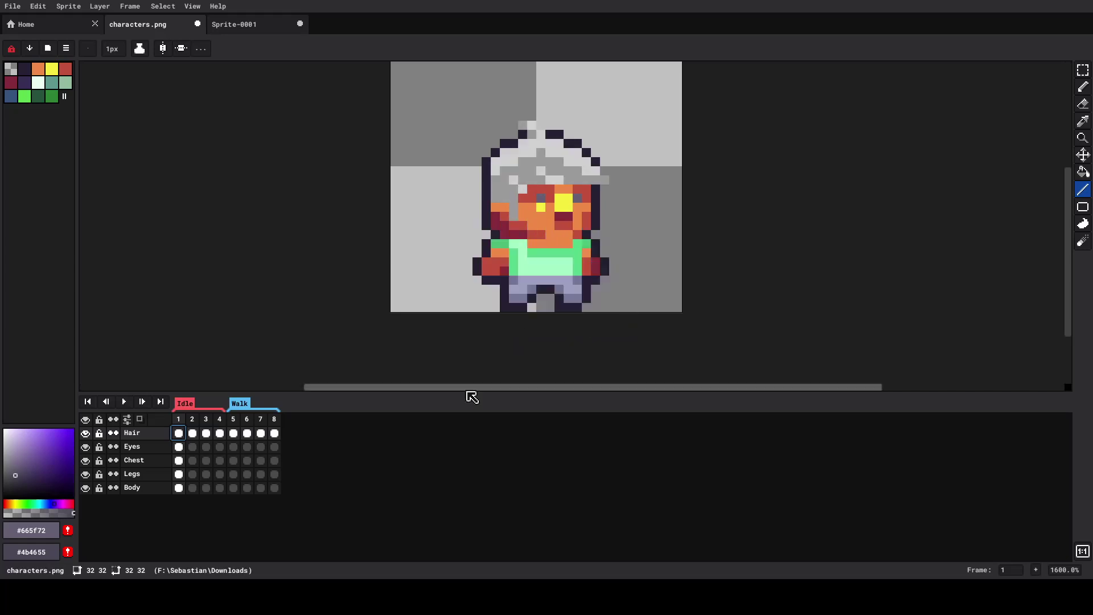
Step: Desaturate the Eyes layer to greyscale with Hue/Saturation
{"action": "left_click", "coordinate": [179, 447]}
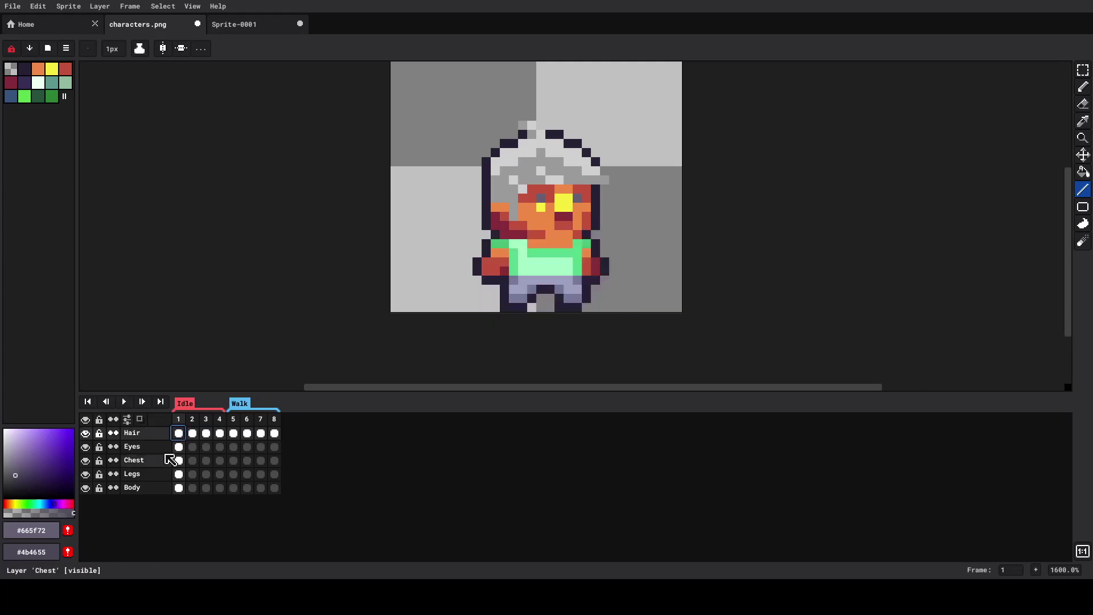
{"action": "left_click", "coordinate": [38, 6]}
{"action": "mouse_move", "coordinate": [110, 305]}
{"action": "left_click", "coordinate": [267, 306]}
{"action": "left_click_drag", "start_coordinate": [585, 231], "coordinate": [710, 311]}
{"action": "left_click", "coordinate": [677, 368]}
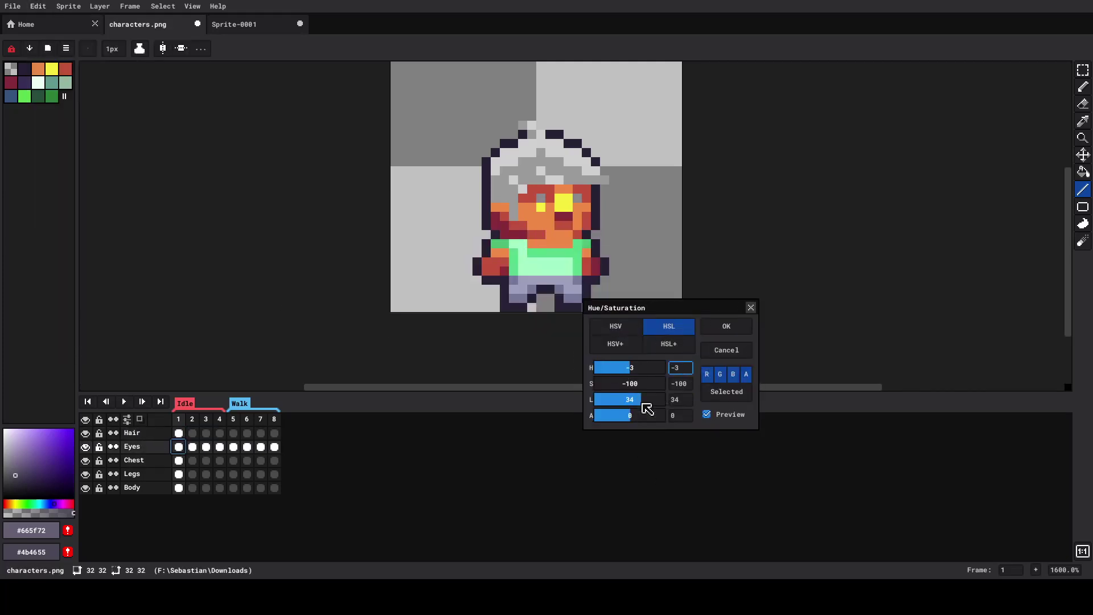
{"action": "key", "text": "Return"}
Step: Desaturate the Chest layer to greyscale with Hue/Saturation
{"action": "left_click", "coordinate": [178, 460]}
{"action": "left_click", "coordinate": [38, 6]}
{"action": "left_click", "coordinate": [262, 309]}
{"action": "key", "text": "Return"}
{"action": "mouse_move", "coordinate": [628, 391]}
{"action": "left_mouse_down"}
{"action": "mouse_move", "coordinate": [512, 395]}
{"action": "mouse_move", "coordinate": [646, 410]}
{"action": "mouse_move", "coordinate": [637, 406]}
{"action": "left_mouse_up"}
Step: Desaturate the Legs and Body layers to greyscale with Hue/Saturation
{"action": "left_click", "coordinate": [179, 474]}
{"action": "left_click", "coordinate": [38, 6]}
{"action": "left_click", "coordinate": [262, 310]}
{"action": "key", "text": "Return"}
{"action": "left_click", "coordinate": [178, 487]}
{"action": "left_click", "coordinate": [38, 5]}
{"action": "left_click", "coordinate": [262, 309]}
{"action": "key", "text": "Return"}
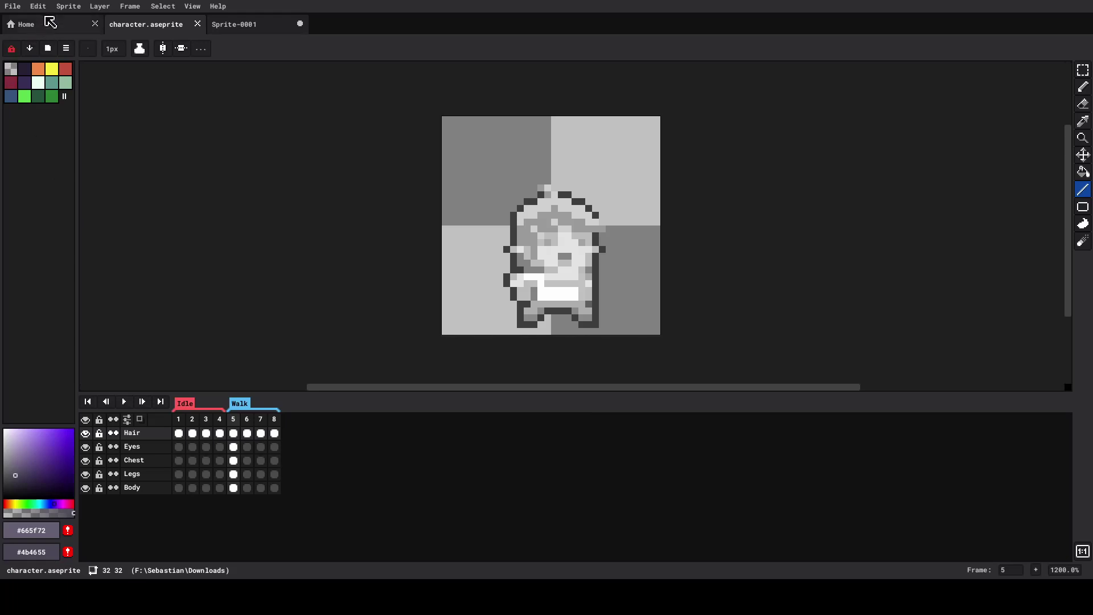
Step: Start a sprite sheet export limited to the Body layer
{"action": "left_click", "coordinate": [13, 6]}
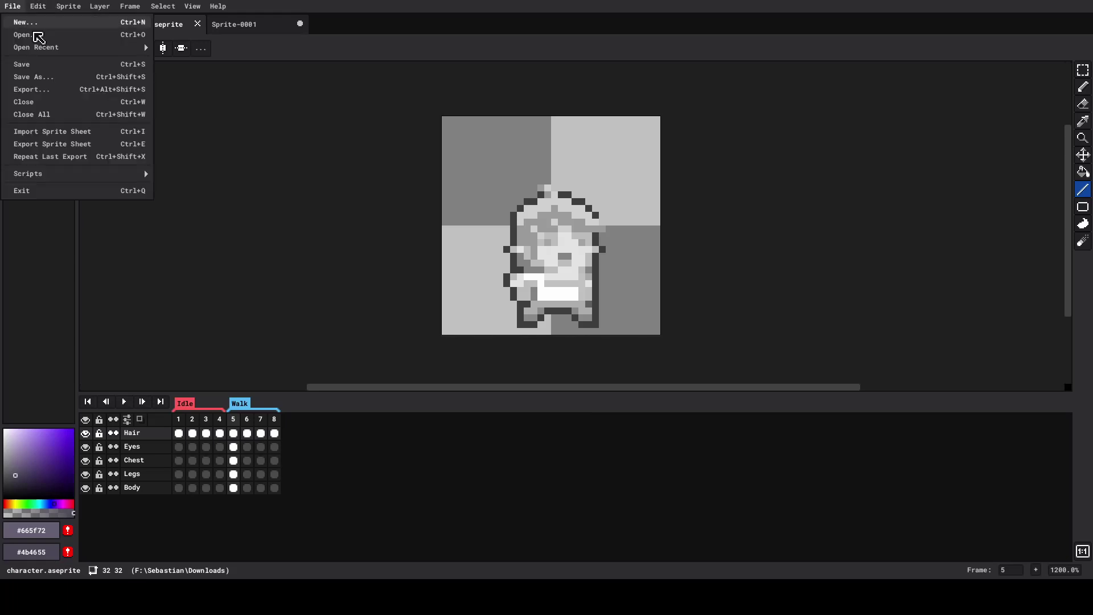
{"action": "left_click", "coordinate": [65, 150]}
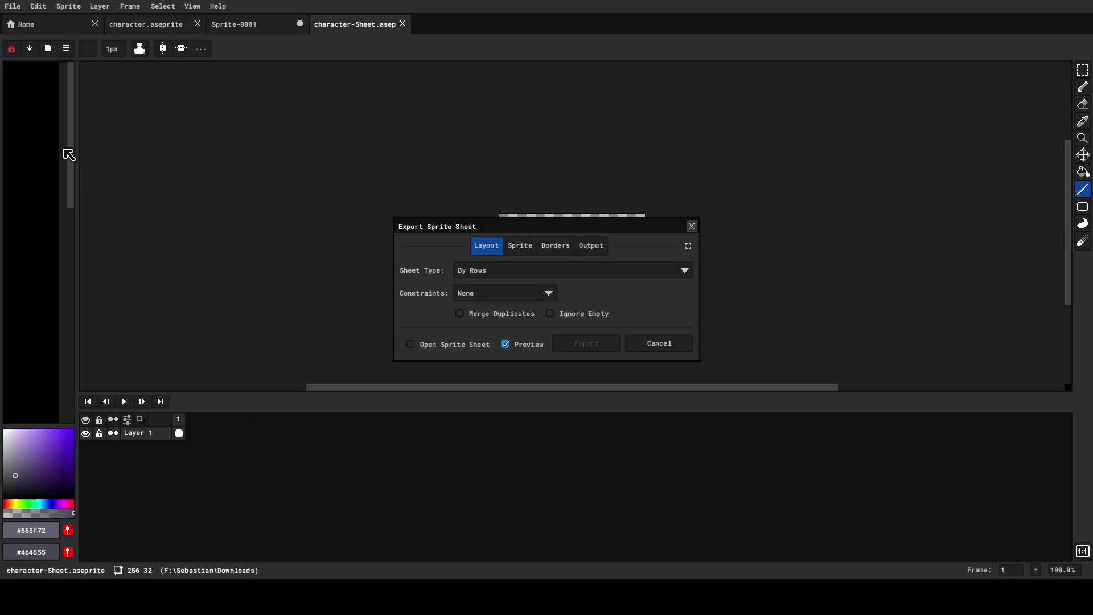
{"action": "left_click", "coordinate": [591, 245]}
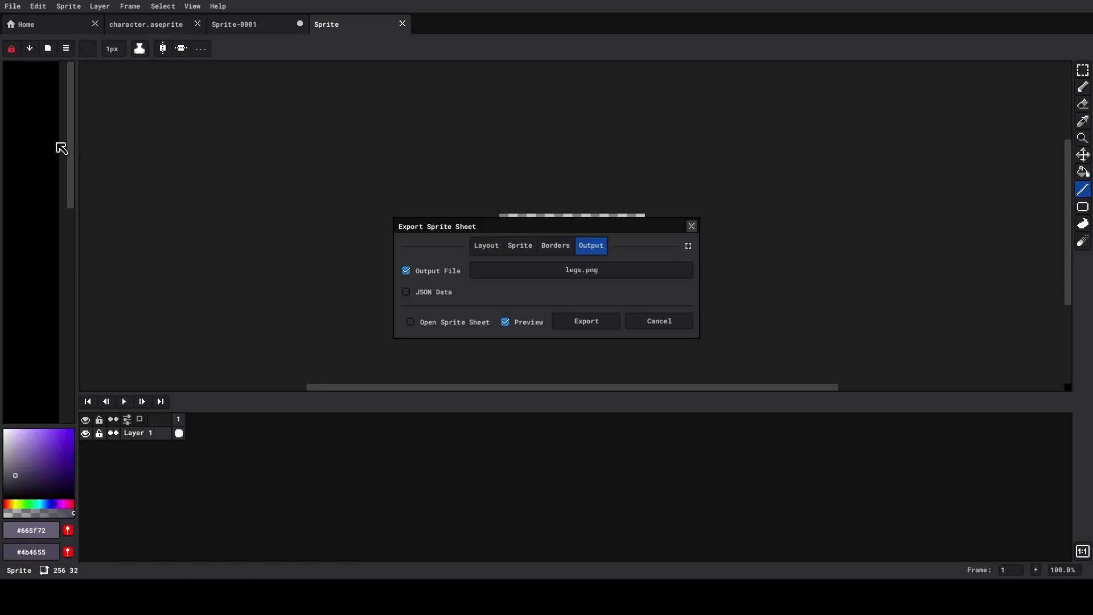
{"action": "left_click", "coordinate": [521, 248]}
{"action": "left_click", "coordinate": [544, 271]}
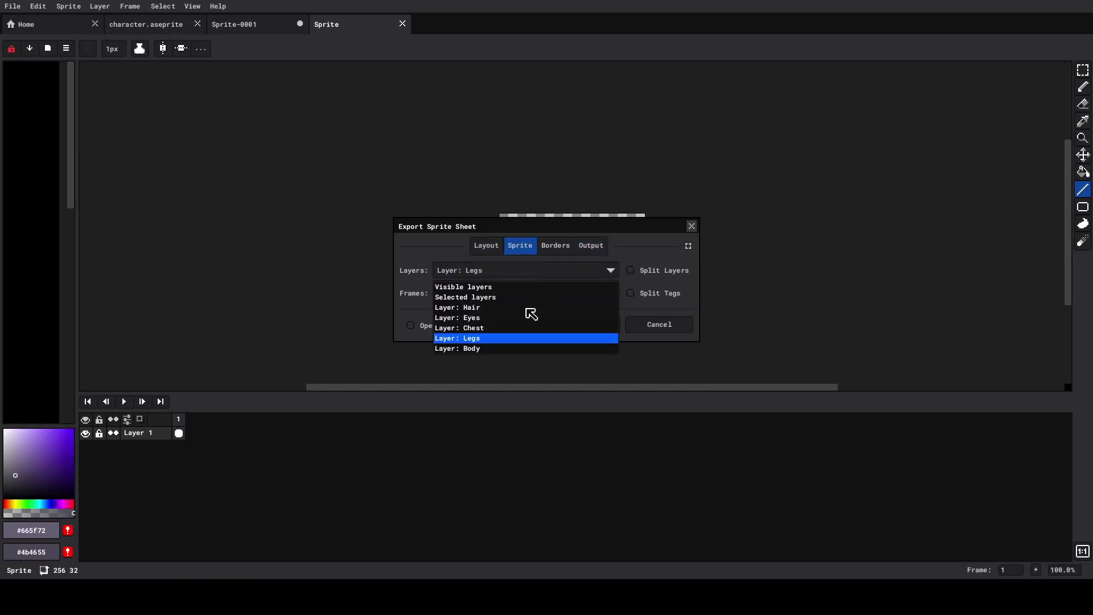
{"action": "left_click", "coordinate": [514, 348]}
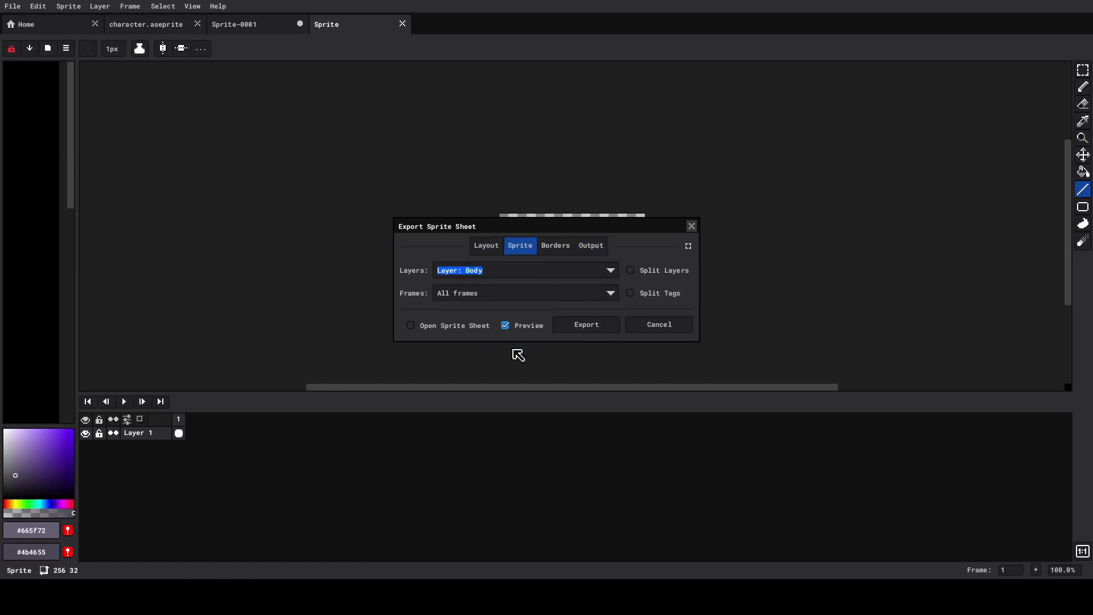
Step: Enable Output File and set the output to body.png
{"action": "left_click", "coordinate": [590, 246]}
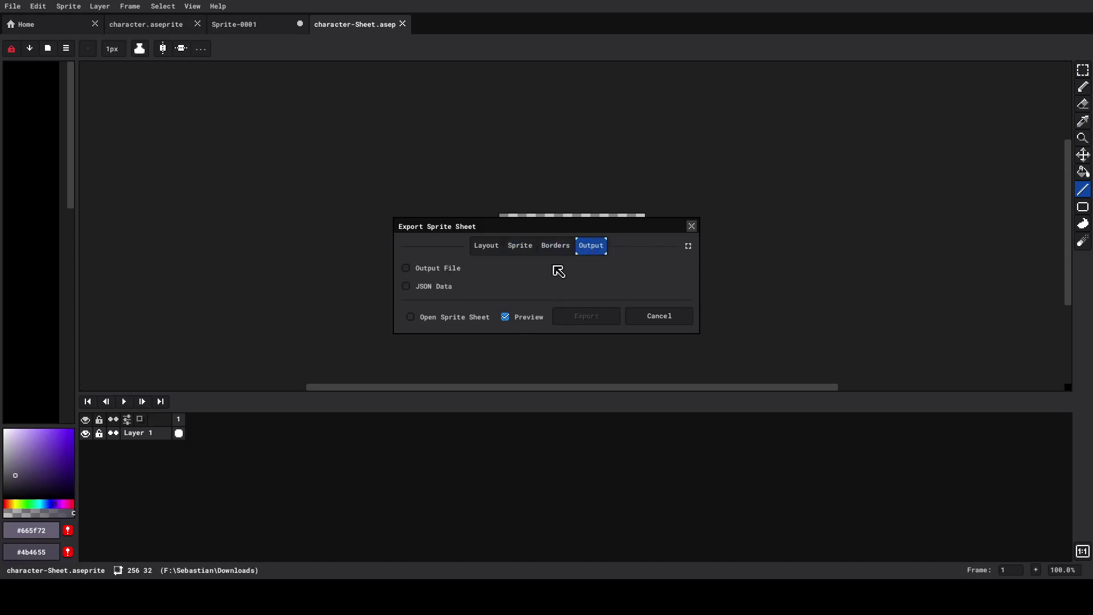
{"action": "left_click", "coordinate": [449, 268]}
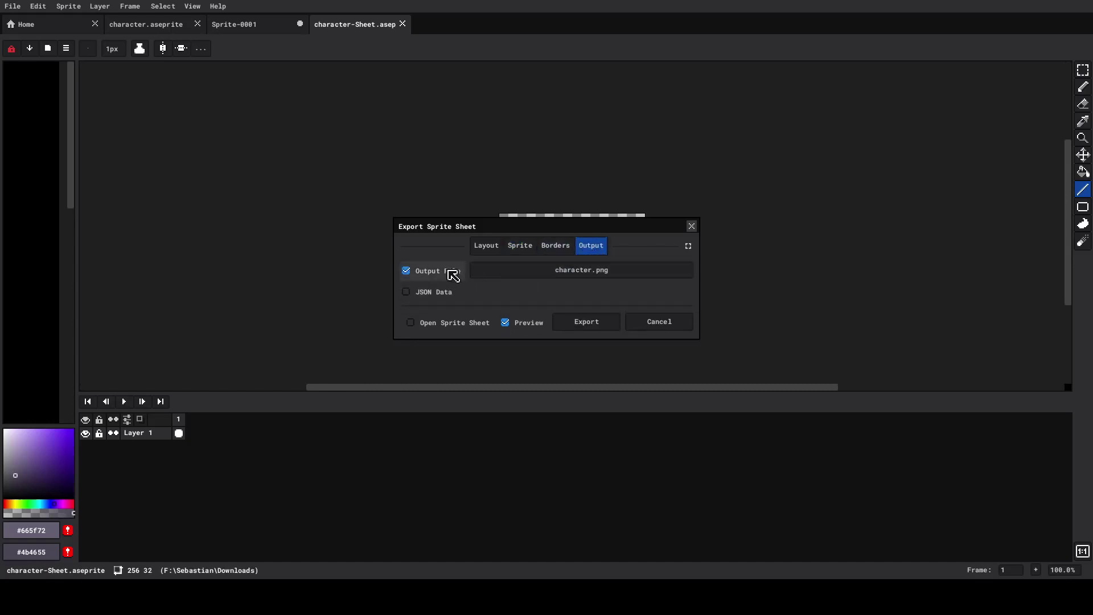
{"action": "left_click", "coordinate": [532, 270]}
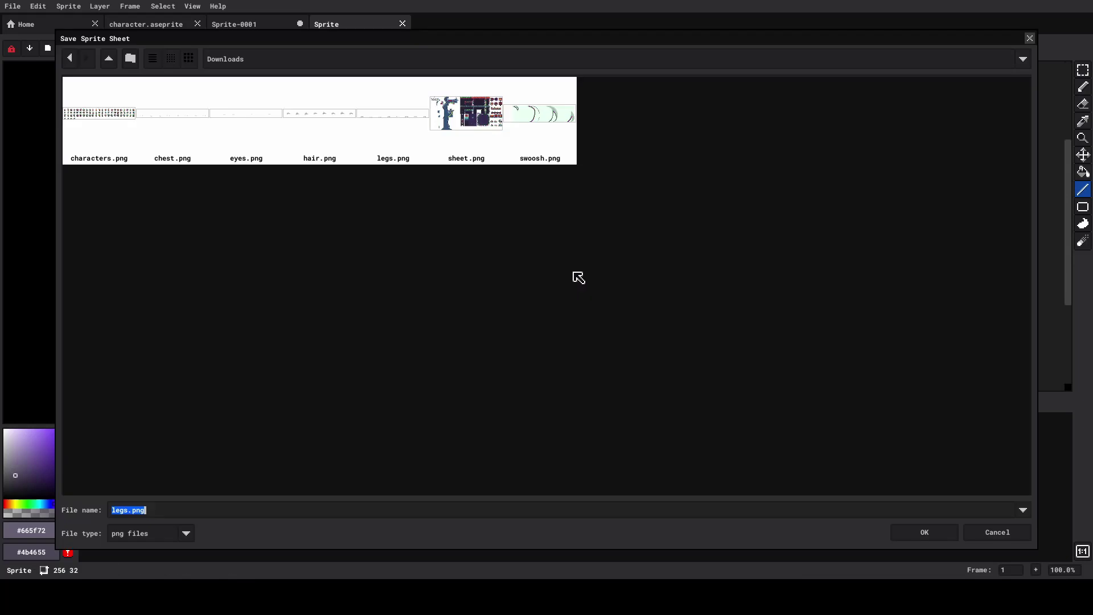
{"action": "type", "text": "b"}
{"action": "key", "text": "Return"}
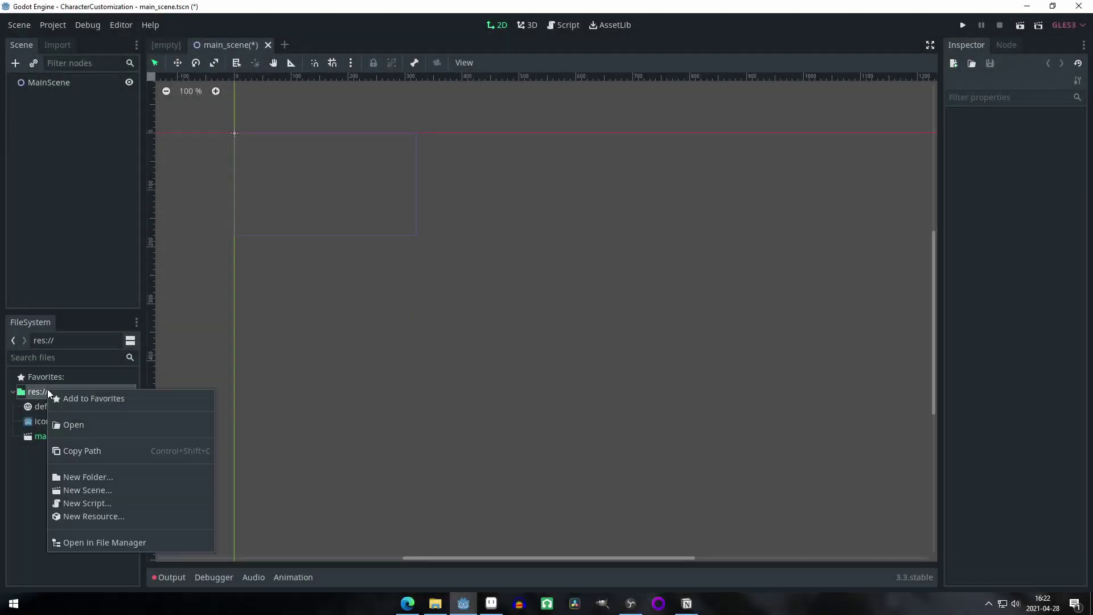
Step: Create a 'character' folder in the project and open it inside the CharacterCustomization project directory
{"action": "left_click", "coordinate": [118, 477]}
{"action": "type", "text": "character"}
{"action": "key", "text": "Return"}
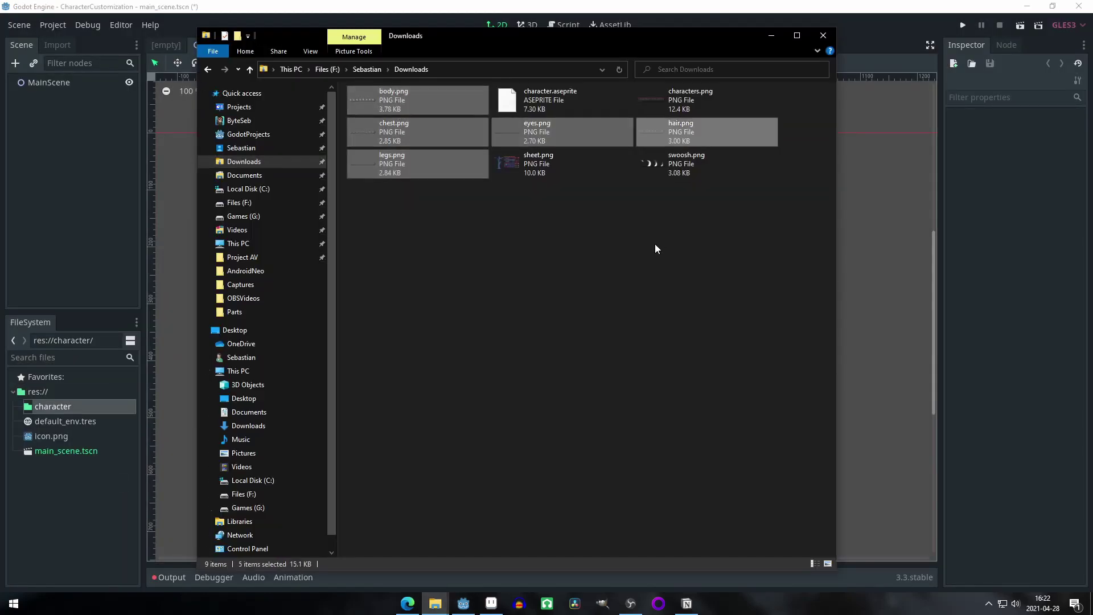
{"action": "left_click", "coordinate": [658, 248]}
{"action": "left_click", "coordinate": [248, 135]}
{"action": "left_click", "coordinate": [392, 120]}
{"action": "double_click", "coordinate": [392, 118]}
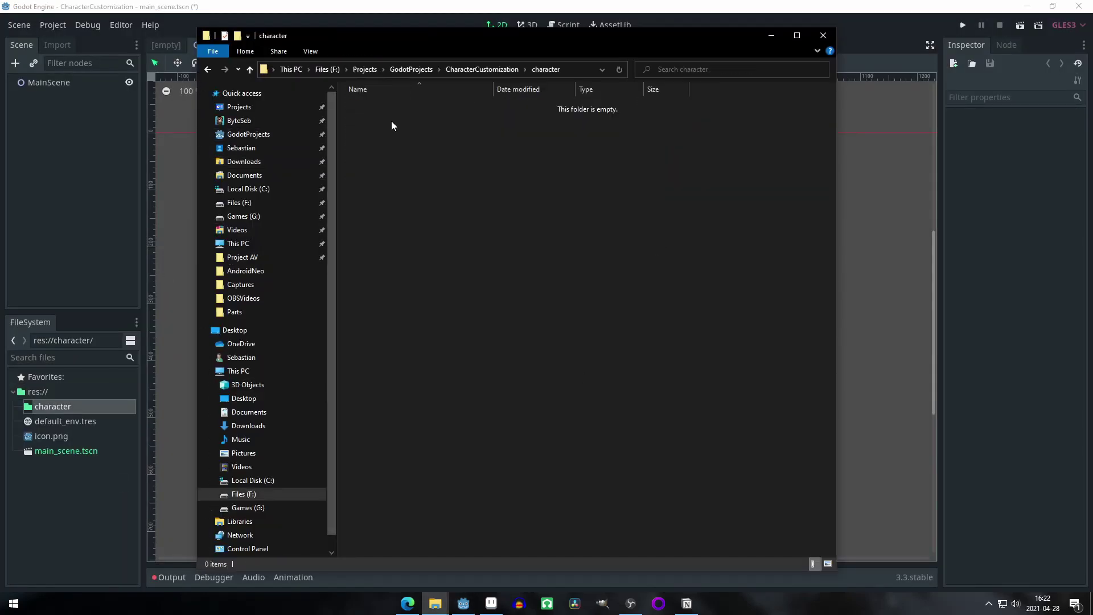
{"action": "right_click", "coordinate": [447, 203]}
{"action": "left_click", "coordinate": [471, 285]}
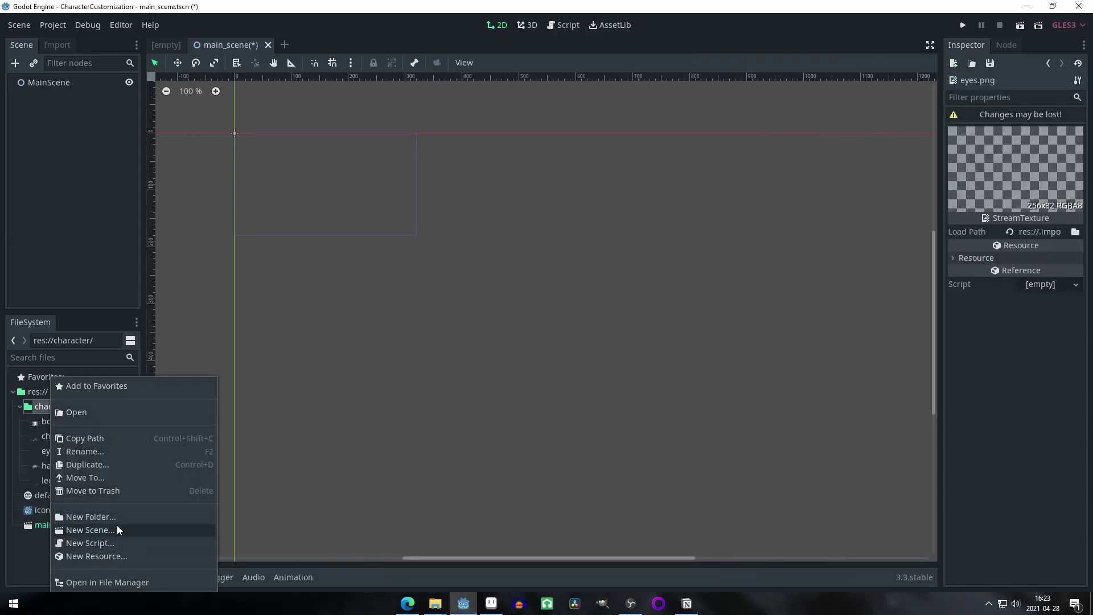
Step: Create character.tscn in the character folder with a KinematicBody2D root (searched via 'kinema') and save it
{"action": "left_click", "coordinate": [117, 530]}
{"action": "type", "text": "character"}
{"action": "key", "text": "Return"}
{"action": "left_click", "coordinate": [108, 150]}
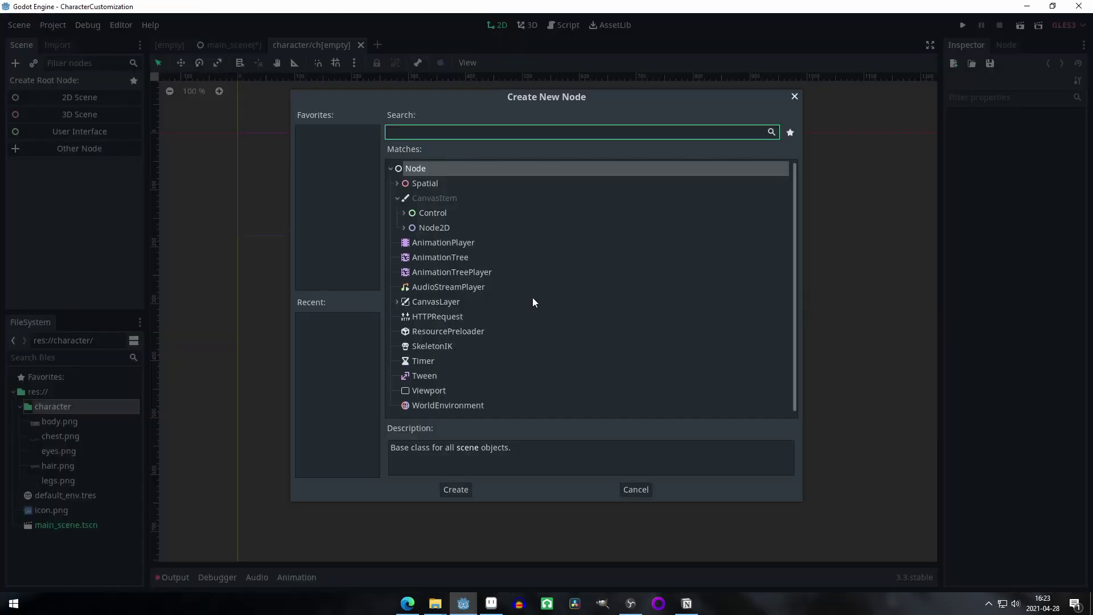
{"action": "type", "text": "kinema"}
{"action": "key", "text": "Down"}
{"action": "key", "text": "Down"}
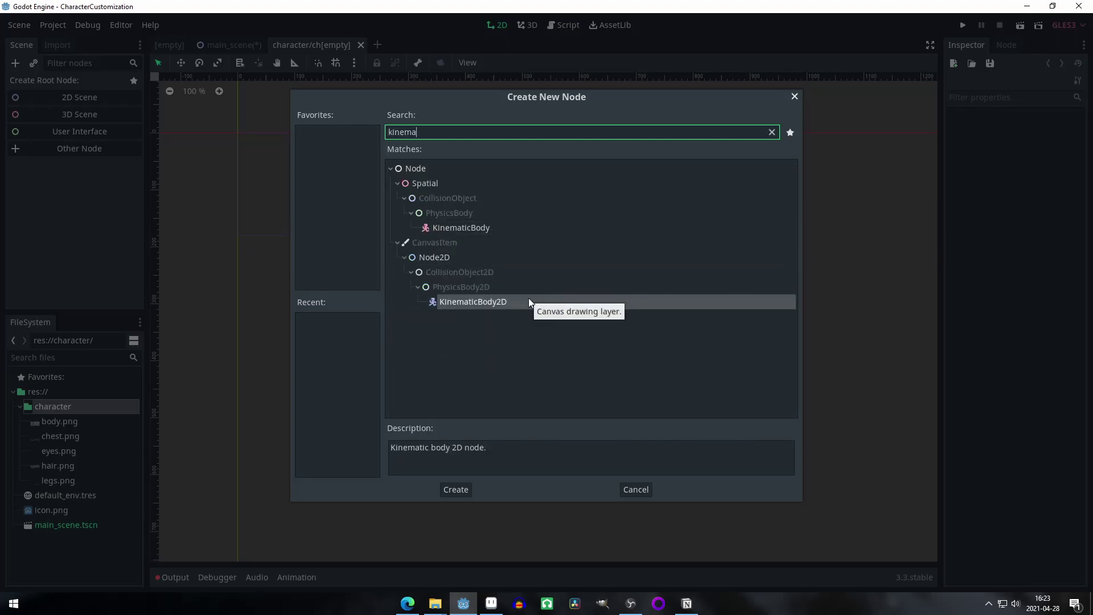
{"action": "key", "text": "Return"}
{"action": "scroll", "coordinate": [253, 152], "scroll_direction": "up", "scroll_amount": 10}
{"action": "scroll", "coordinate": [302, 165], "scroll_direction": "up", "scroll_amount": 12}
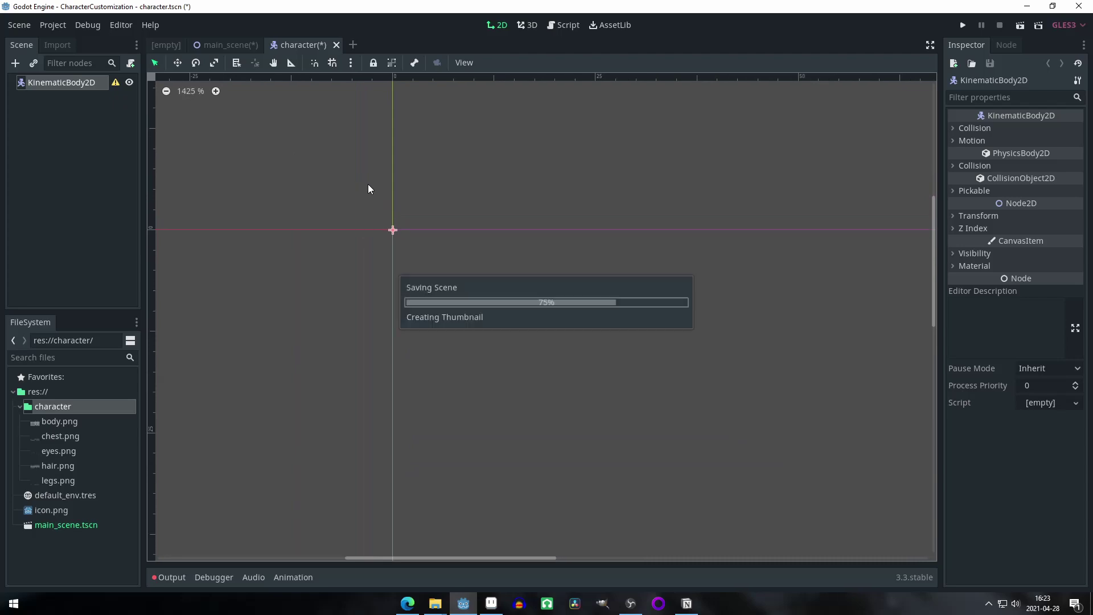
{"action": "key", "text": "ctrl+s"}
Step: Add a Sprite child under the KinematicBody2D root and duplicate it
{"action": "left_click", "coordinate": [75, 105]}
{"action": "left_click", "coordinate": [63, 80]}
{"action": "key", "text": "ctrl+a"}
{"action": "type", "text": "sprite"}
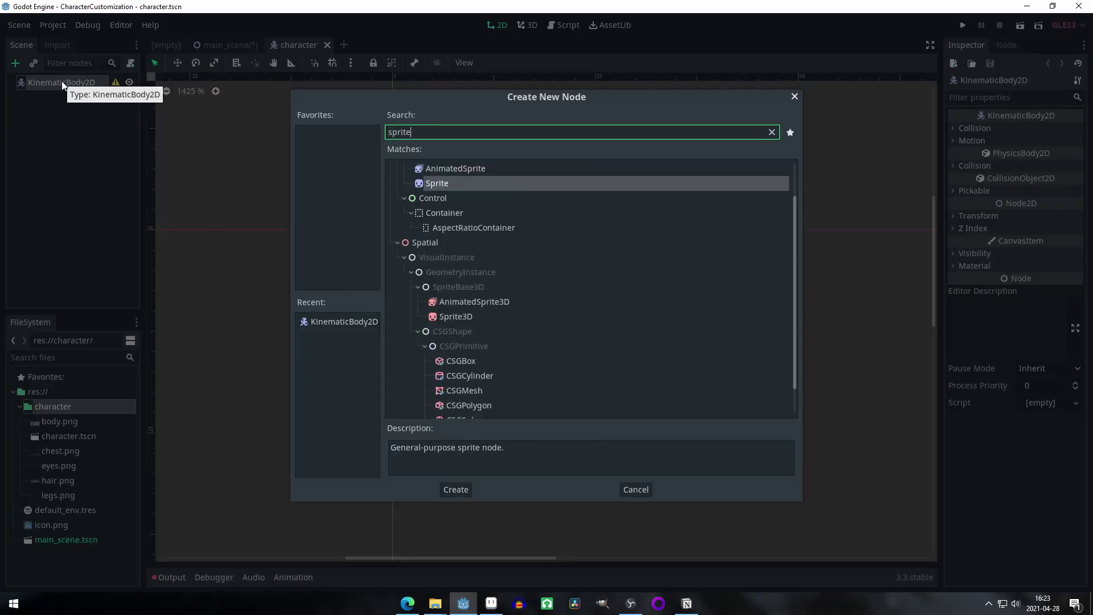
{"action": "key", "text": "Return"}
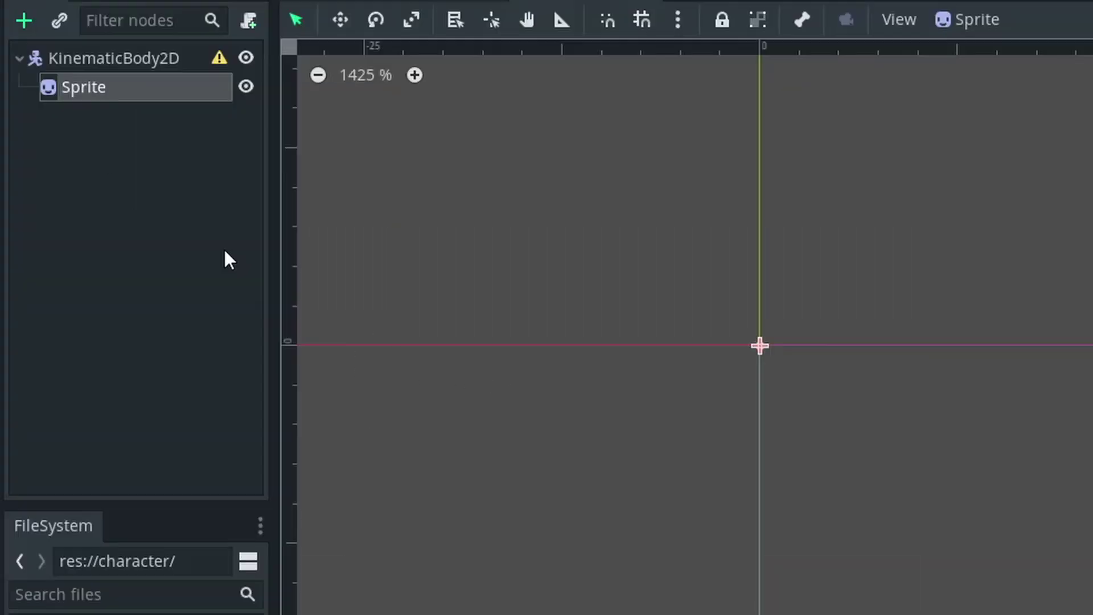
{"action": "key", "text": "F2"}
{"action": "key", "text": "ctrl+d"}
{"action": "key", "text": "ctrl+d"}
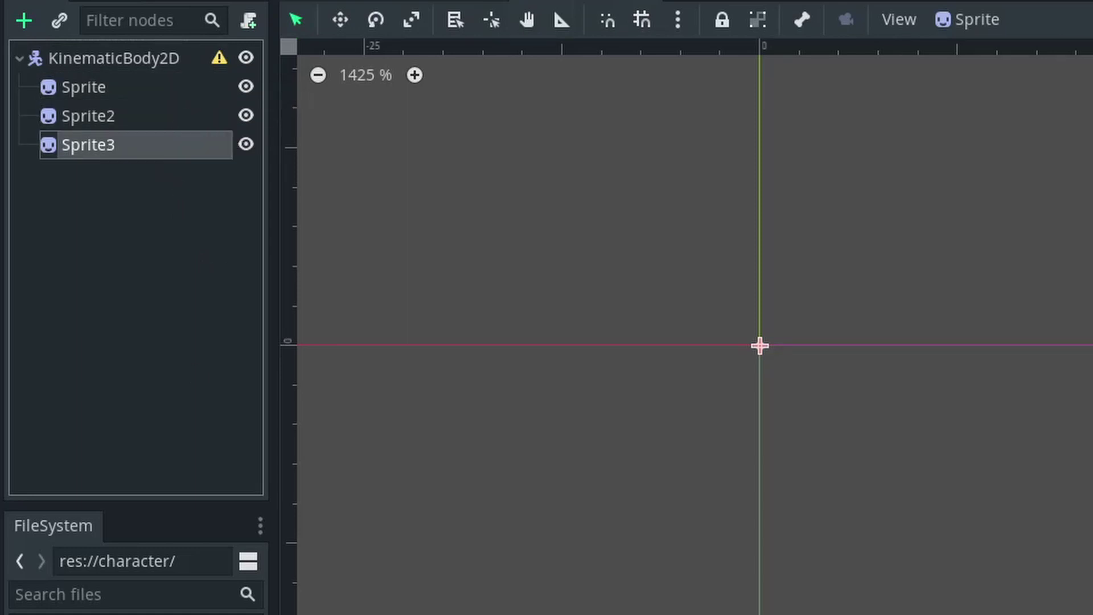
{"action": "key", "text": "ctrl+d"}
{"action": "key", "text": "ctrl+d"}
Step: Rename the first two sprites Body and Legs
{"action": "key", "text": "Up"}
{"action": "key", "text": "Up"}
{"action": "key", "text": "Up"}
{"action": "key", "text": "Up"}
{"action": "key", "text": "F2"}
{"action": "type", "text": "Body"}
{"action": "key", "text": "Return"}
{"action": "key", "text": "Down"}
{"action": "key", "text": "F2"}
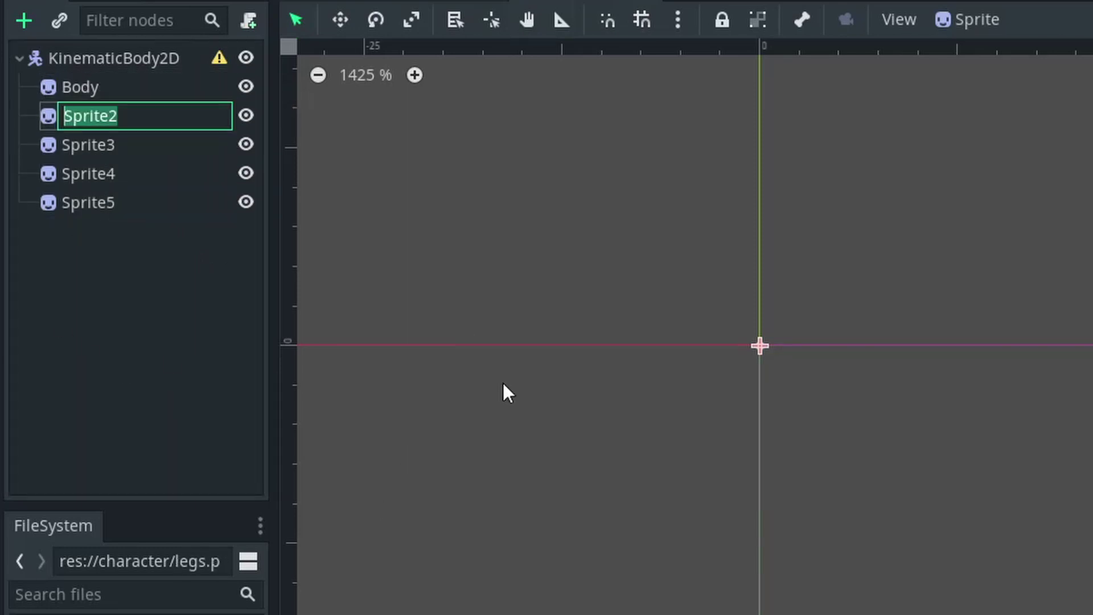
{"action": "type", "text": "Legs"}
{"action": "key", "text": "Return"}
{"action": "key", "text": "Down"}
{"action": "key", "text": "F2"}
Step: Rename the remaining sprites Chest, Eyes and Hair, then reselect the KinematicBody2D root
{"action": "type", "text": "Chest"}
{"action": "key", "text": "Return"}
{"action": "key", "text": "Down"}
{"action": "key", "text": "F2"}
{"action": "type", "text": "Eyes"}
{"action": "key", "text": "Return"}
{"action": "key", "text": "Down"}
{"action": "key", "text": "F2"}
{"action": "type", "text": "Hair"}
{"action": "key", "text": "Return"}
{"action": "left_click", "coordinate": [146, 297]}
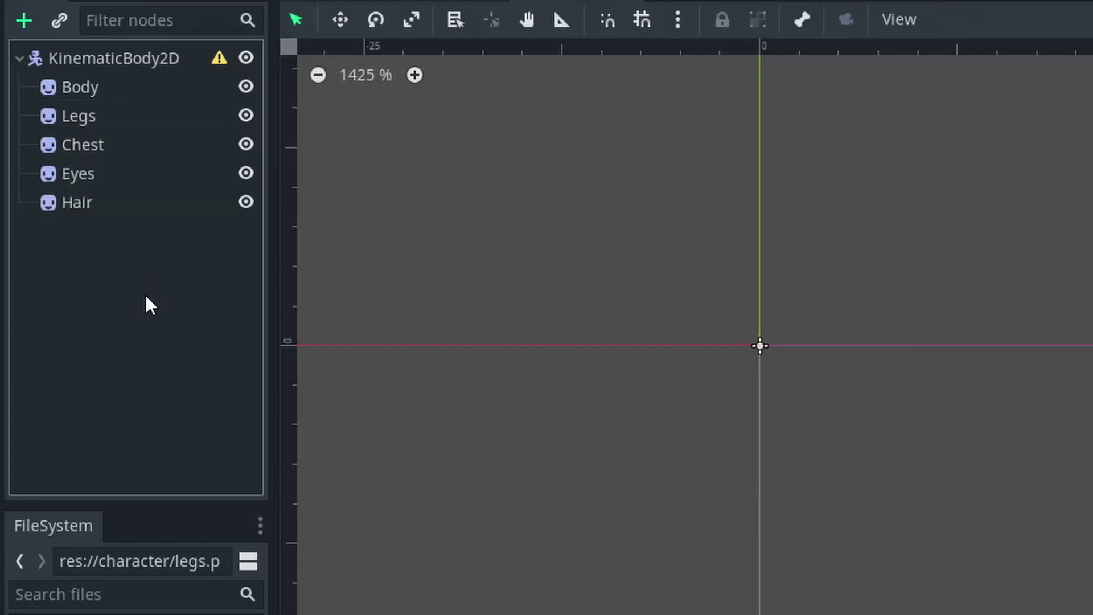
{"action": "left_click", "coordinate": [83, 57]}
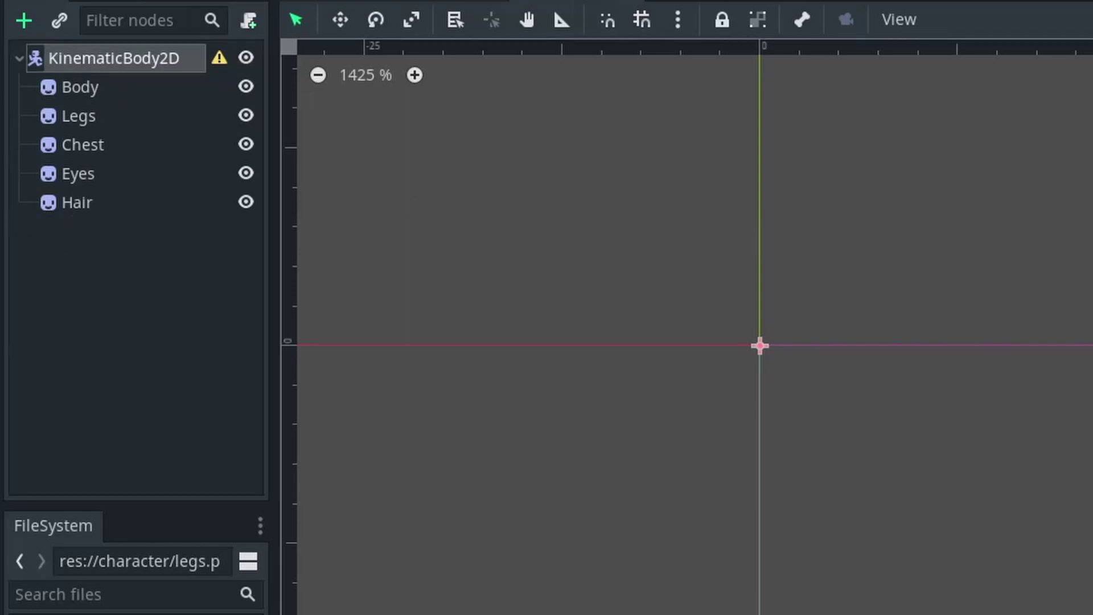
{"action": "left_click_drag", "start_coordinate": [131, 604], "coordinate": [345, 308]}
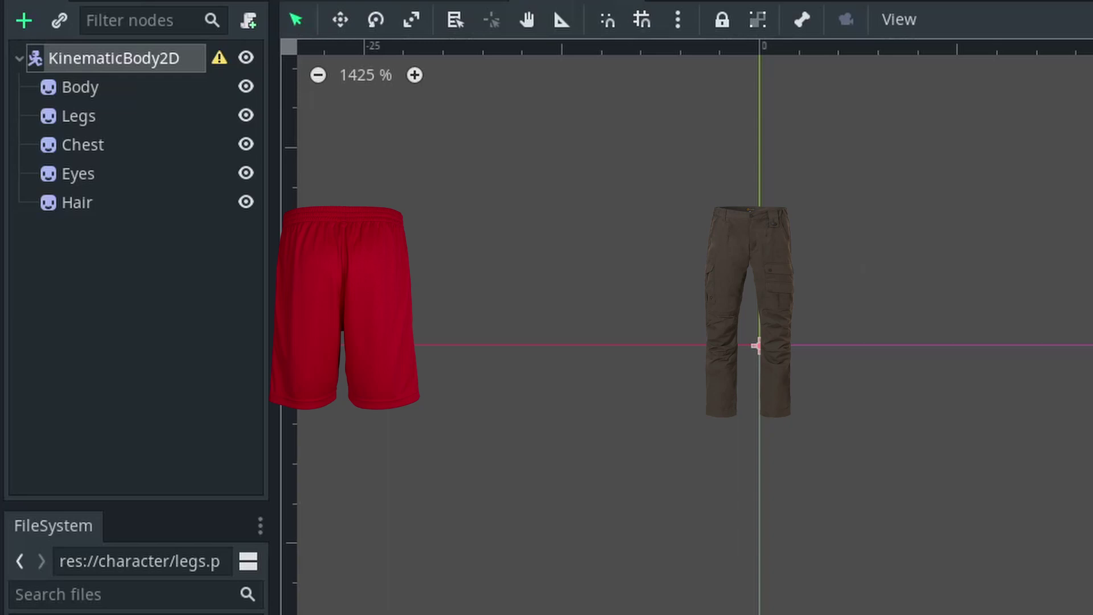
Step: Assign body.png, legs.png, chest.png, eyes.png and hair.png as each matching sprite's Texture
{"action": "left_click", "coordinate": [79, 87]}
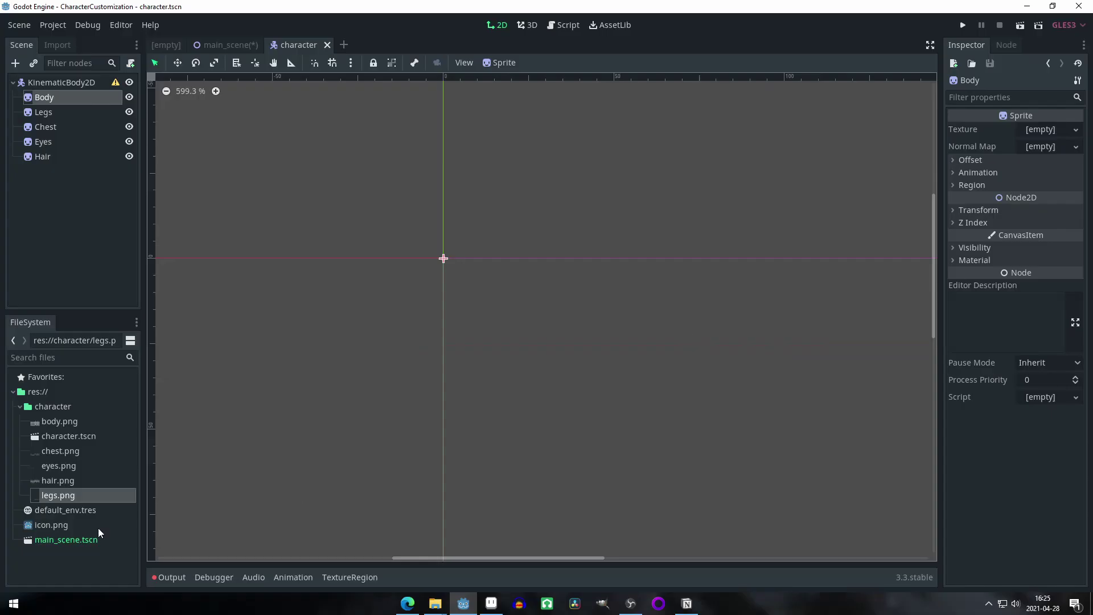
{"action": "left_click_drag", "start_coordinate": [60, 421], "coordinate": [1048, 140]}
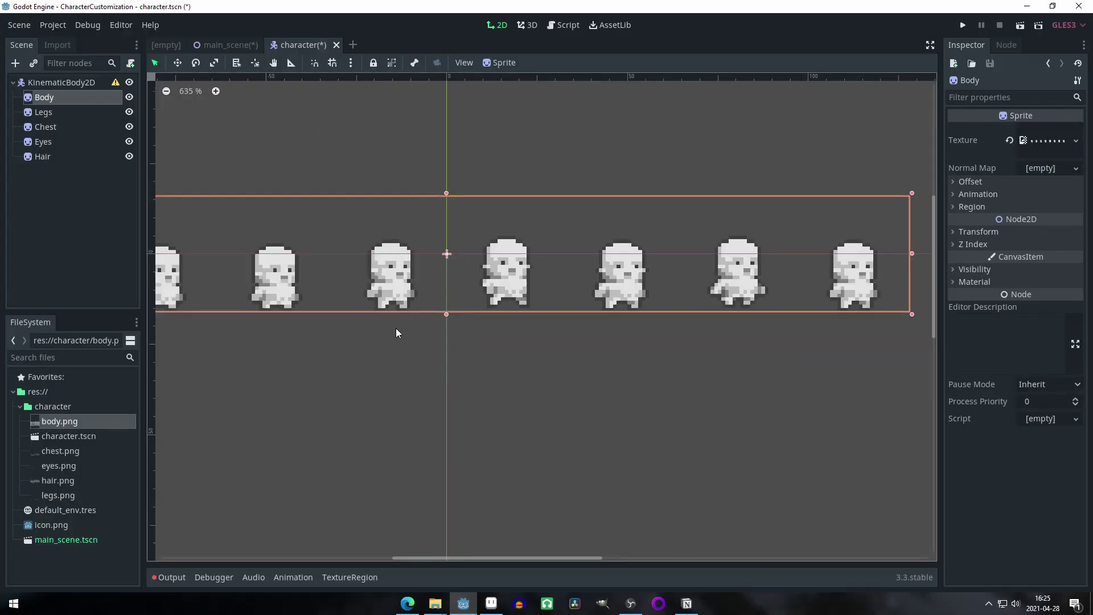
{"action": "scroll", "coordinate": [397, 333], "scroll_direction": "up", "scroll_amount": 1}
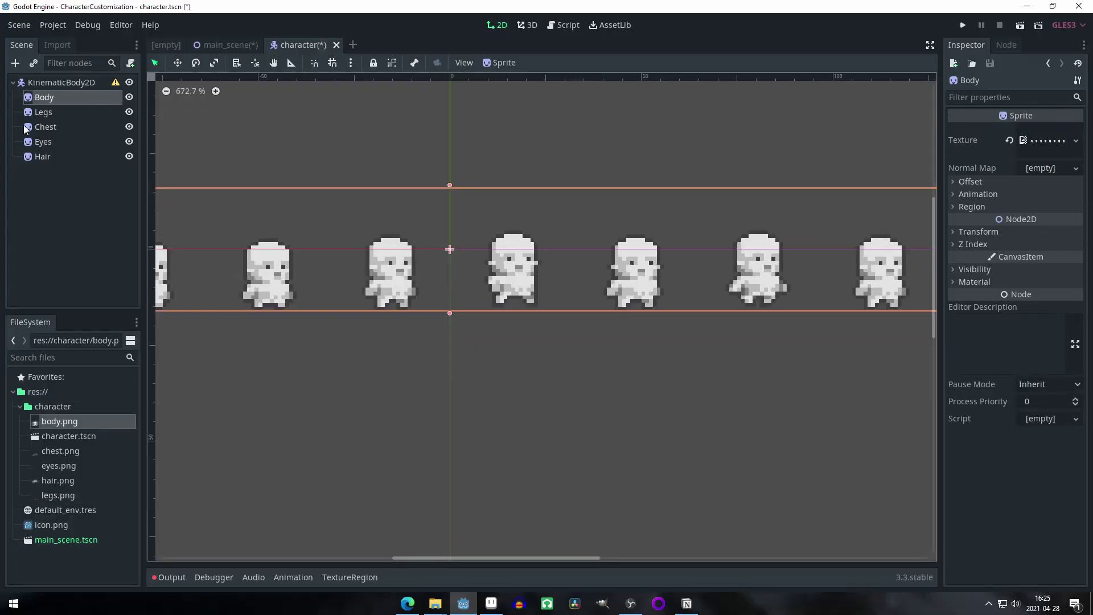
{"action": "left_click", "coordinate": [42, 112]}
{"action": "left_click_drag", "start_coordinate": [58, 495], "coordinate": [1037, 135]}
{"action": "left_click", "coordinate": [36, 126]}
{"action": "left_click_drag", "start_coordinate": [60, 451], "coordinate": [1046, 140]}
{"action": "left_click", "coordinate": [44, 142]}
{"action": "left_click_drag", "start_coordinate": [58, 466], "coordinate": [1049, 136]}
{"action": "left_click", "coordinate": [61, 156]}
{"action": "left_click_drag", "start_coordinate": [60, 488], "coordinate": [1038, 130]}
Step: Select all five sprites and set their Animation Hframes to 8
{"action": "left_click", "coordinate": [442, 334]}
{"action": "scroll", "coordinate": [366, 325], "scroll_direction": "down", "scroll_amount": 2}
{"action": "scroll", "coordinate": [406, 300], "scroll_direction": "up", "scroll_amount": 2}
{"action": "left_click", "coordinate": [51, 98]}
{"action": "left_click", "coordinate": [102, 156], "text": "shift"}
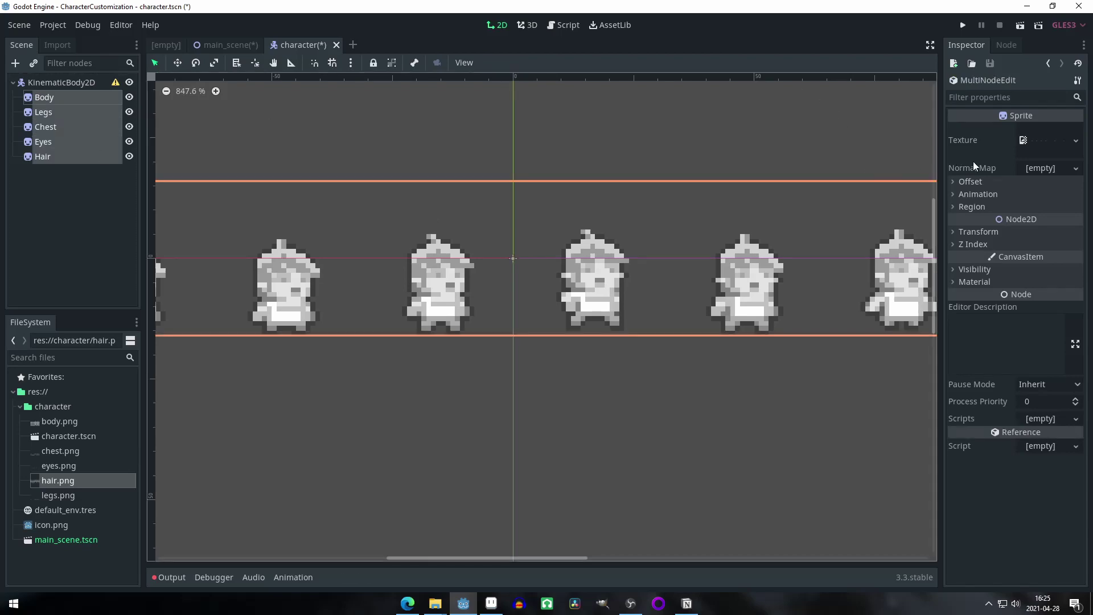
{"action": "left_click", "coordinate": [979, 194]}
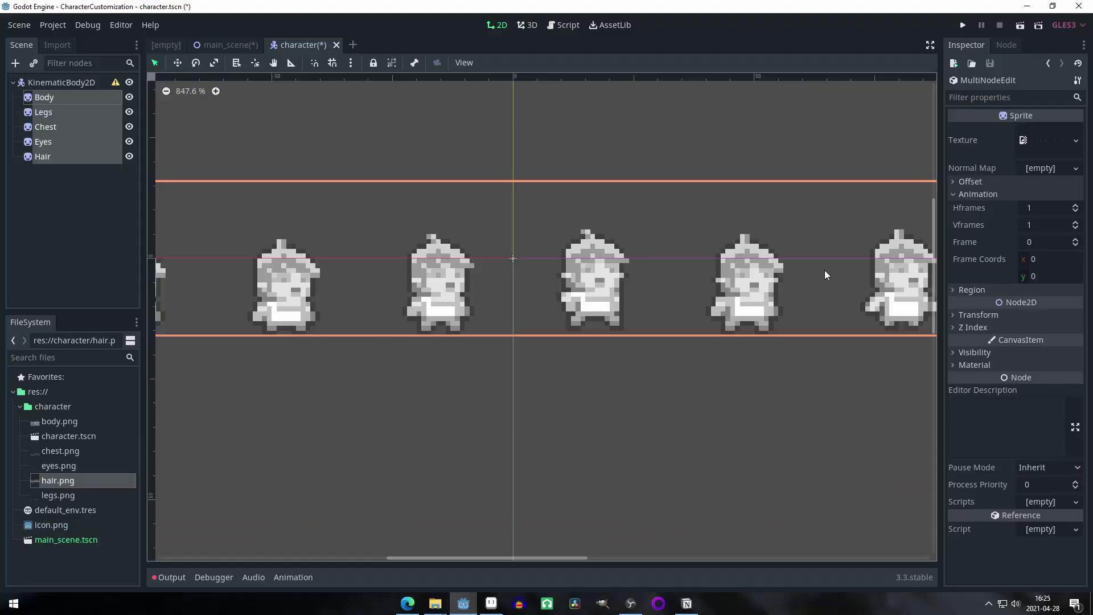
{"action": "left_click", "coordinate": [499, 605]}
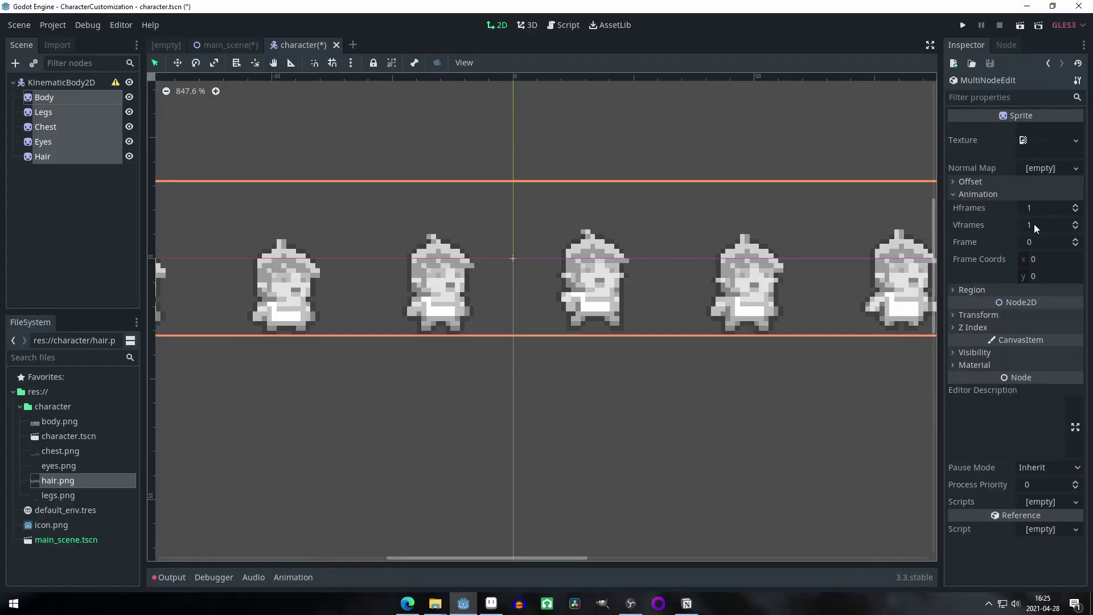
{"action": "left_click", "coordinate": [1046, 242]}
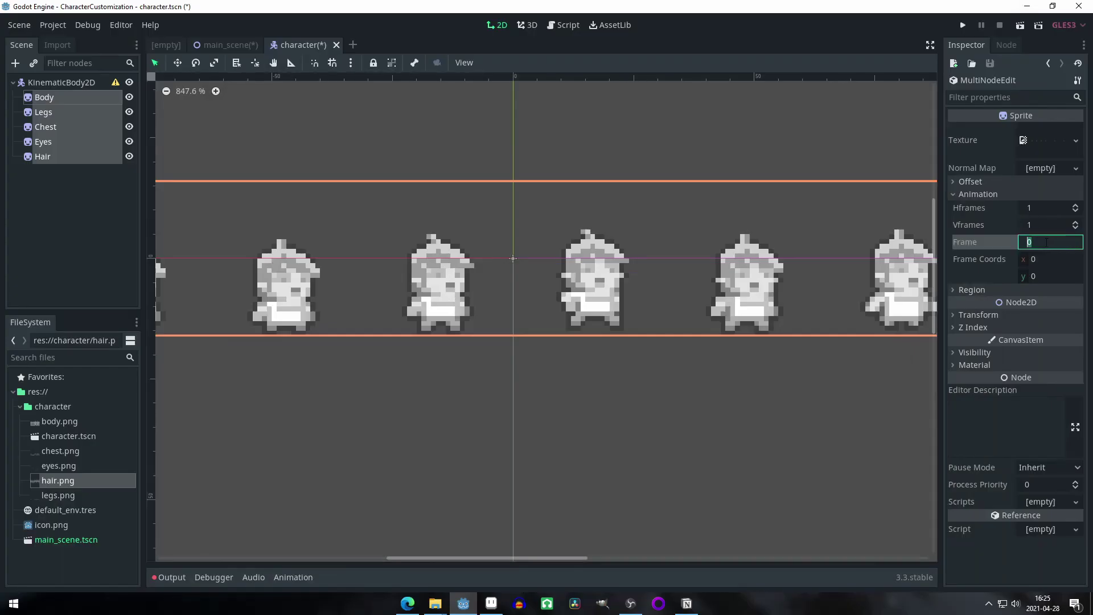
{"action": "left_click", "coordinate": [1046, 208]}
{"action": "type", "text": "8"}
{"action": "key", "text": "Return"}
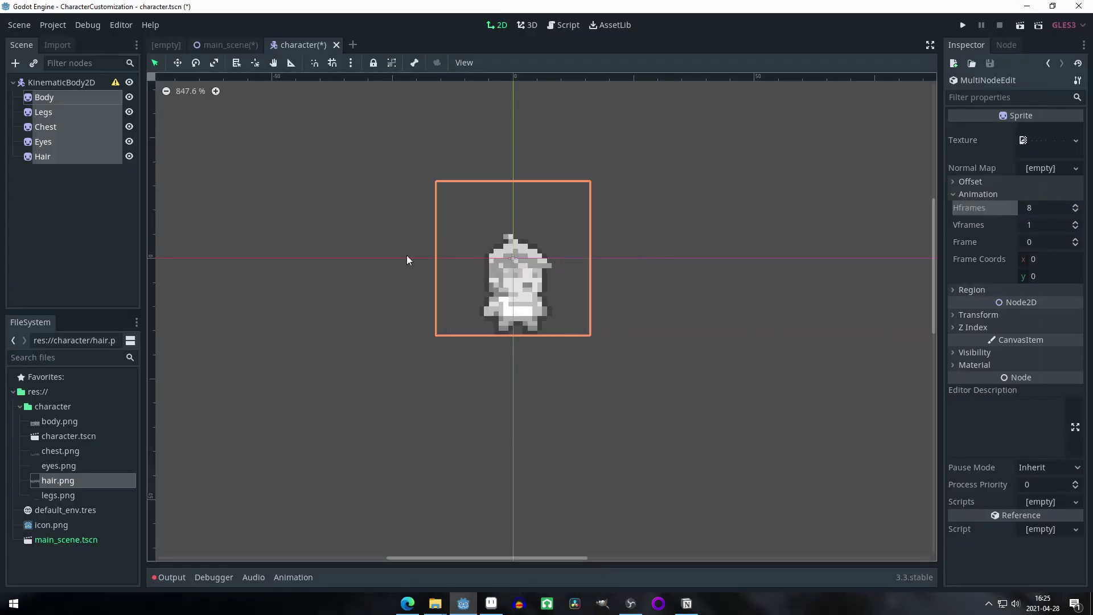
Step: Save the character scene and check the Body sprite's animation settings
{"action": "left_click", "coordinate": [127, 239]}
{"action": "key", "text": "ctrl+s"}
{"action": "scroll", "coordinate": [539, 278], "scroll_direction": "up", "scroll_amount": 6}
{"action": "scroll", "coordinate": [606, 243], "scroll_direction": "down", "scroll_amount": 7}
{"action": "scroll", "coordinate": [606, 248], "scroll_direction": "up", "scroll_amount": 3}
{"action": "scroll", "coordinate": [356, 244], "scroll_direction": "down", "scroll_amount": 1}
{"action": "left_click", "coordinate": [535, 245]}
{"action": "left_click", "coordinate": [1003, 194]}
Step: Set the Body sprite's Self Modulate to a light skin tone and save the scene
{"action": "left_click", "coordinate": [1003, 194]}
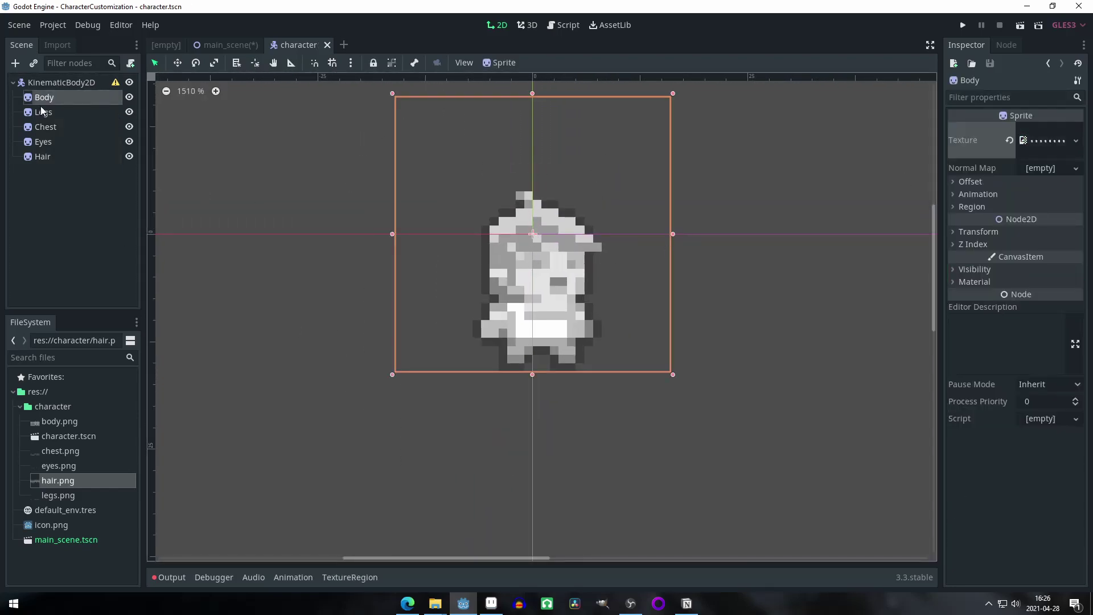
{"action": "left_click", "coordinate": [998, 269]}
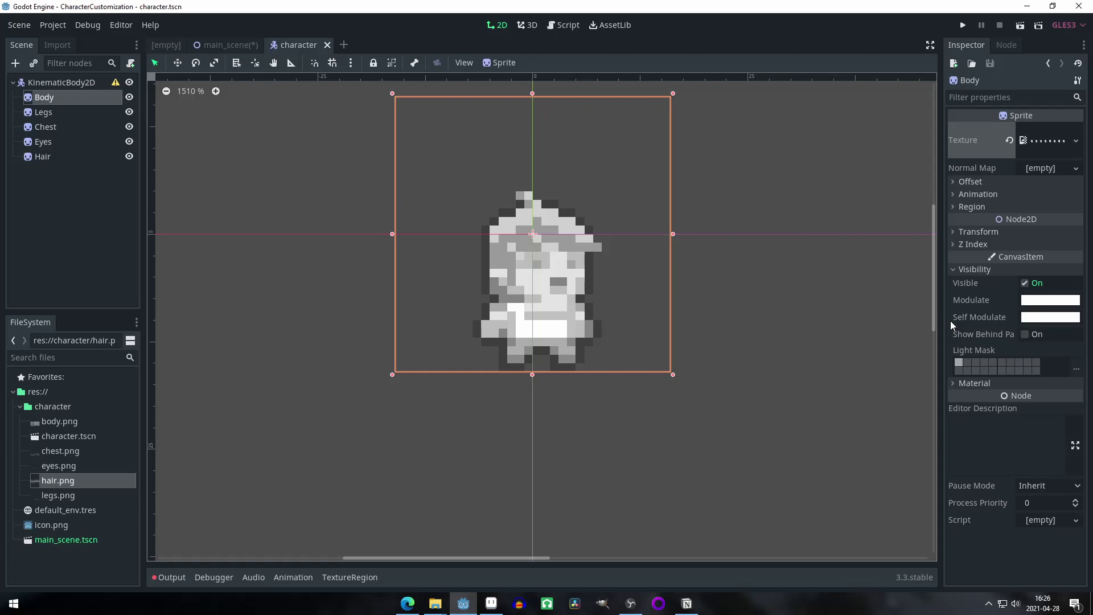
{"action": "left_click", "coordinate": [1054, 318]}
{"action": "left_click_drag", "start_coordinate": [1013, 54], "coordinate": [1009, 46]}
{"action": "left_click_drag", "start_coordinate": [911, 51], "coordinate": [934, 46]}
{"action": "left_click", "coordinate": [68, 254]}
{"action": "scroll", "coordinate": [615, 306], "scroll_direction": "up", "scroll_amount": 1}
{"action": "key", "text": "ctrl+s"}
Step: Tint the Legs sprite light blue and the Chest sprite pink-red via Self Modulate
{"action": "left_click", "coordinate": [43, 112]}
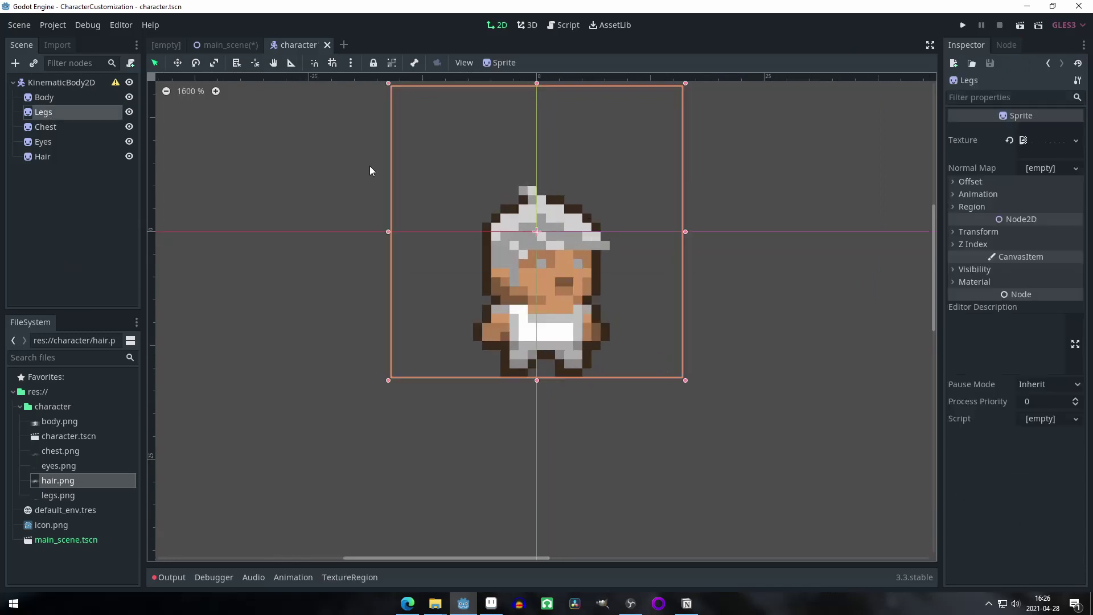
{"action": "left_click", "coordinate": [993, 269]}
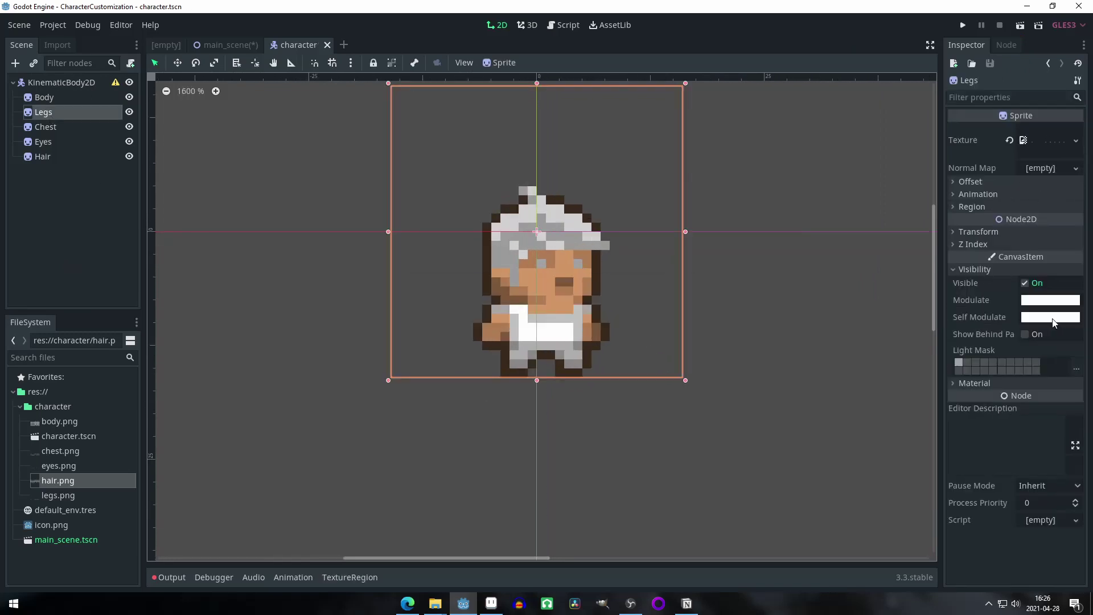
{"action": "left_click", "coordinate": [1053, 317]}
{"action": "left_click", "coordinate": [1013, 127]}
{"action": "left_click", "coordinate": [916, 61]}
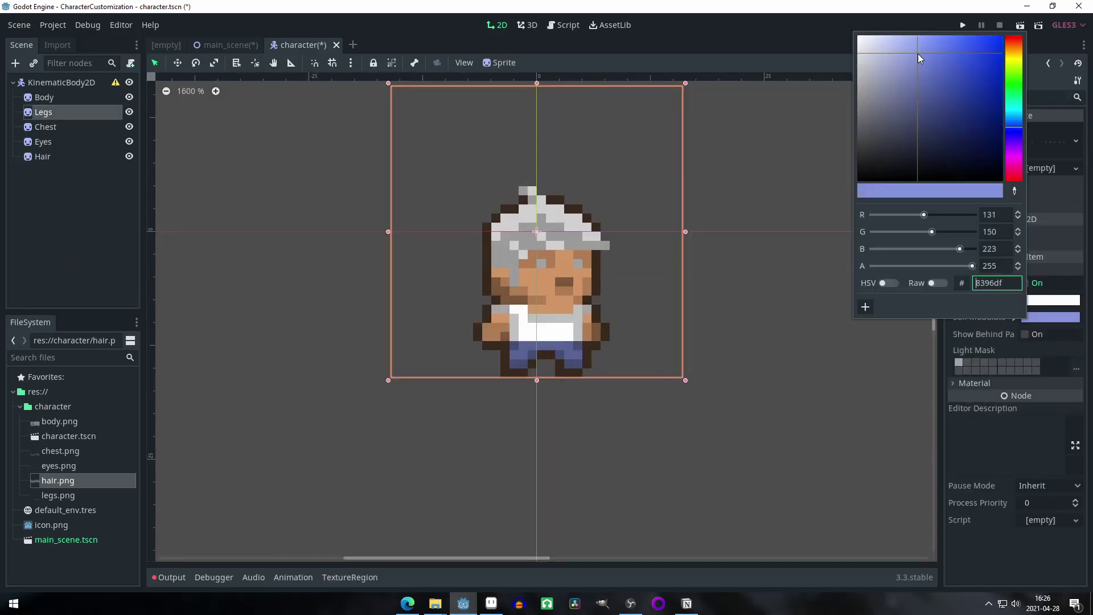
{"action": "left_click", "coordinate": [77, 214]}
{"action": "left_click", "coordinate": [46, 127]}
{"action": "left_click", "coordinate": [1051, 317]}
{"action": "left_click_drag", "start_coordinate": [890, 54], "coordinate": [937, 47]}
{"action": "left_click", "coordinate": [44, 232]}
Step: Give the Eyes sprite a dark purple-grey Self Modulate tint
{"action": "left_click", "coordinate": [43, 141]}
{"action": "left_click", "coordinate": [974, 270]}
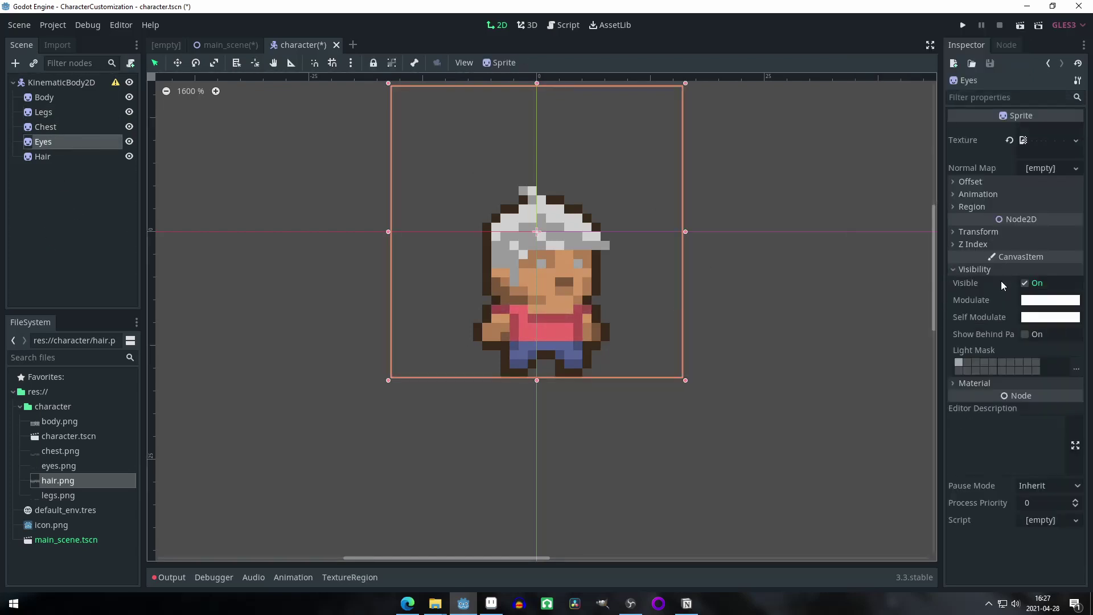
{"action": "left_click", "coordinate": [1042, 317]}
{"action": "left_click", "coordinate": [1013, 86]}
{"action": "left_click", "coordinate": [926, 42]}
{"action": "left_click", "coordinate": [949, 38]}
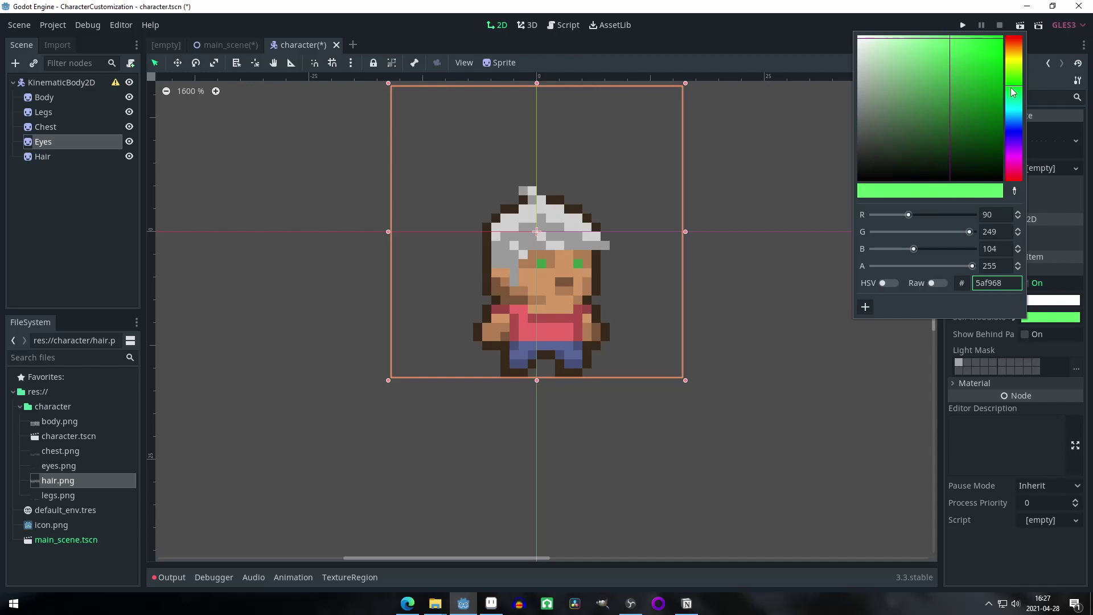
{"action": "left_click_drag", "start_coordinate": [1010, 87], "coordinate": [1012, 41]}
{"action": "mouse_move", "coordinate": [888, 114]}
{"action": "left_mouse_down"}
{"action": "mouse_move", "coordinate": [877, 137]}
{"action": "mouse_move", "coordinate": [885, 132]}
{"action": "left_mouse_up"}
{"action": "left_click", "coordinate": [1014, 151]}
{"action": "left_click", "coordinate": [77, 171]}
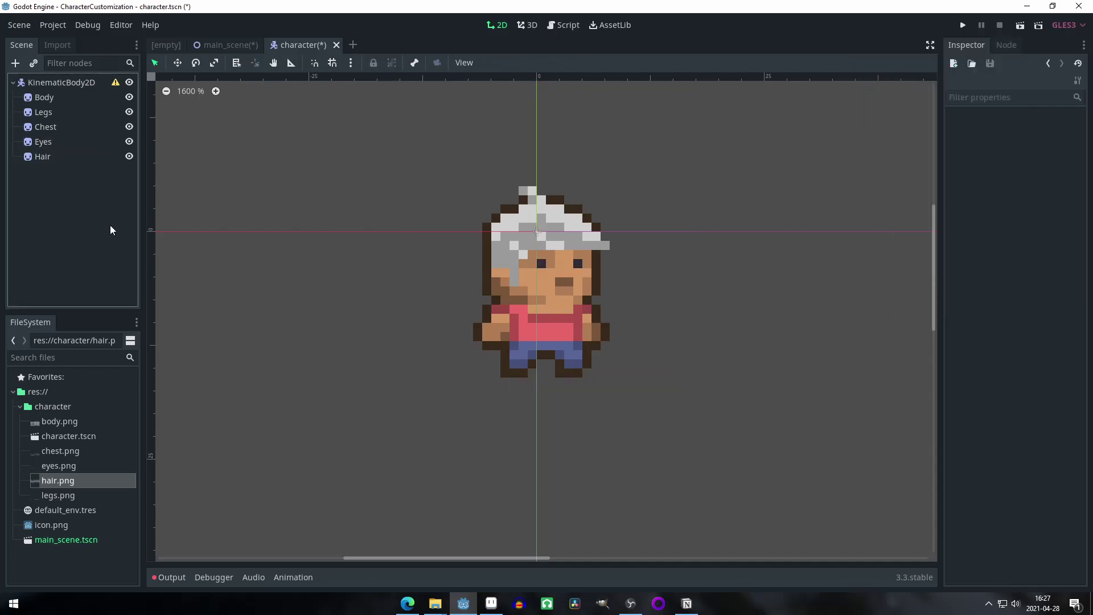
Step: Set the Hair sprite's Self Modulate to dark purple 554758
{"action": "left_click", "coordinate": [68, 103]}
{"action": "left_click", "coordinate": [57, 156]}
{"action": "left_click", "coordinate": [996, 232]}
{"action": "left_click", "coordinate": [954, 234]}
{"action": "left_click", "coordinate": [974, 269]}
{"action": "left_click", "coordinate": [1053, 317]}
{"action": "left_click", "coordinate": [989, 287]}
{"action": "type", "text": "554758"}
{"action": "key", "text": "Return"}
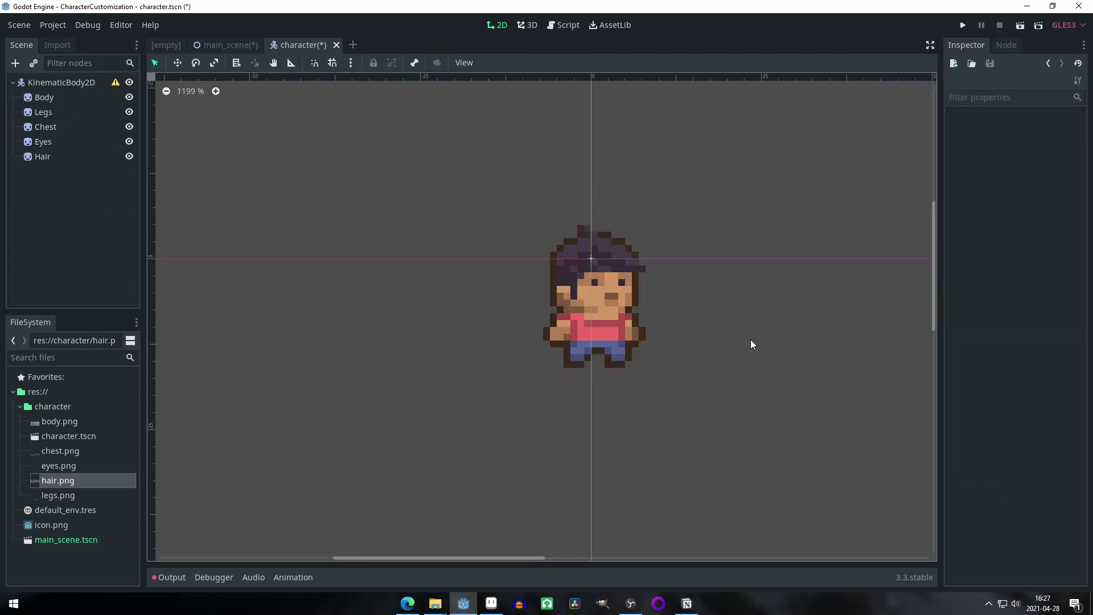